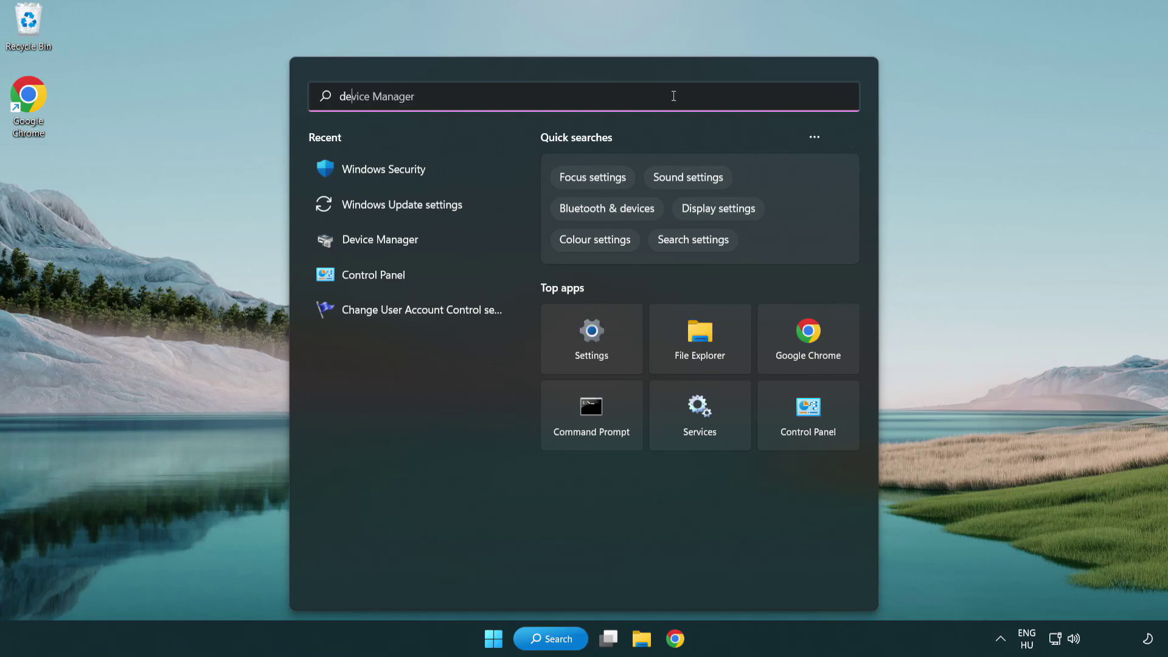
# Find Device Manager through the Windows search, open it and move its window toward the middle of the desktop
pyautogui.write('nager')
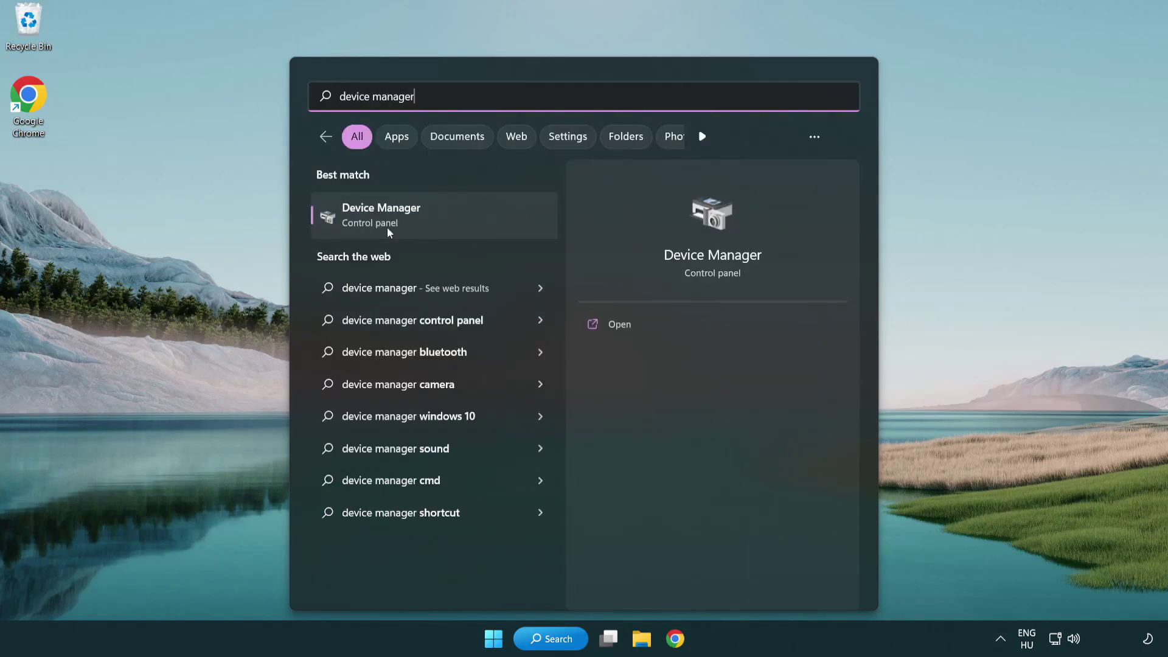
pyautogui.click(467, 225)
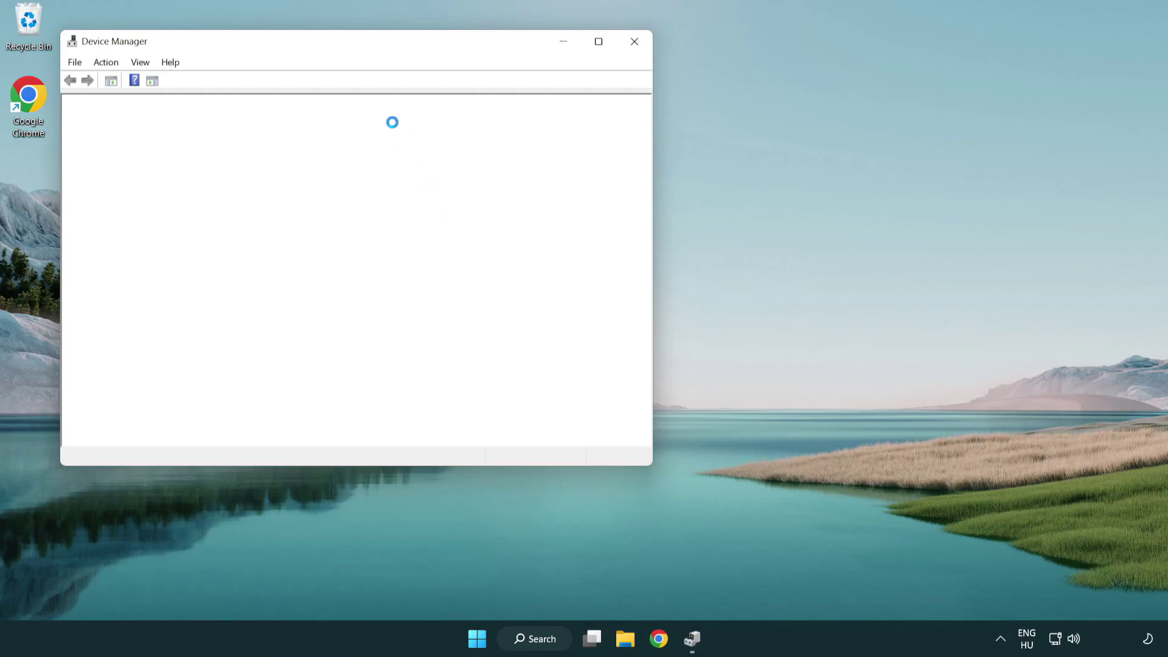
pyautogui.moveTo(322, 50); pyautogui.dragTo(515, 118)
# Run an automatic driver update search for the VMware SVGA 3D display adapter, then close the wizard and Device Manager
pyautogui.click(332, 247)
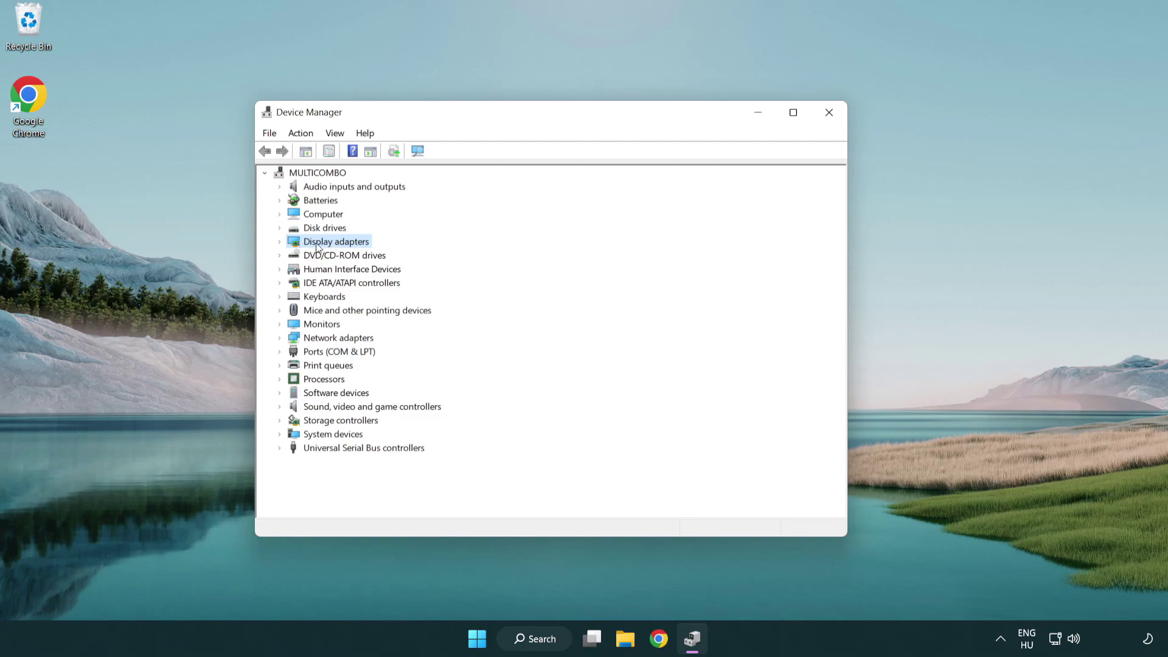
pyautogui.click(280, 242)
pyautogui.click(348, 260)
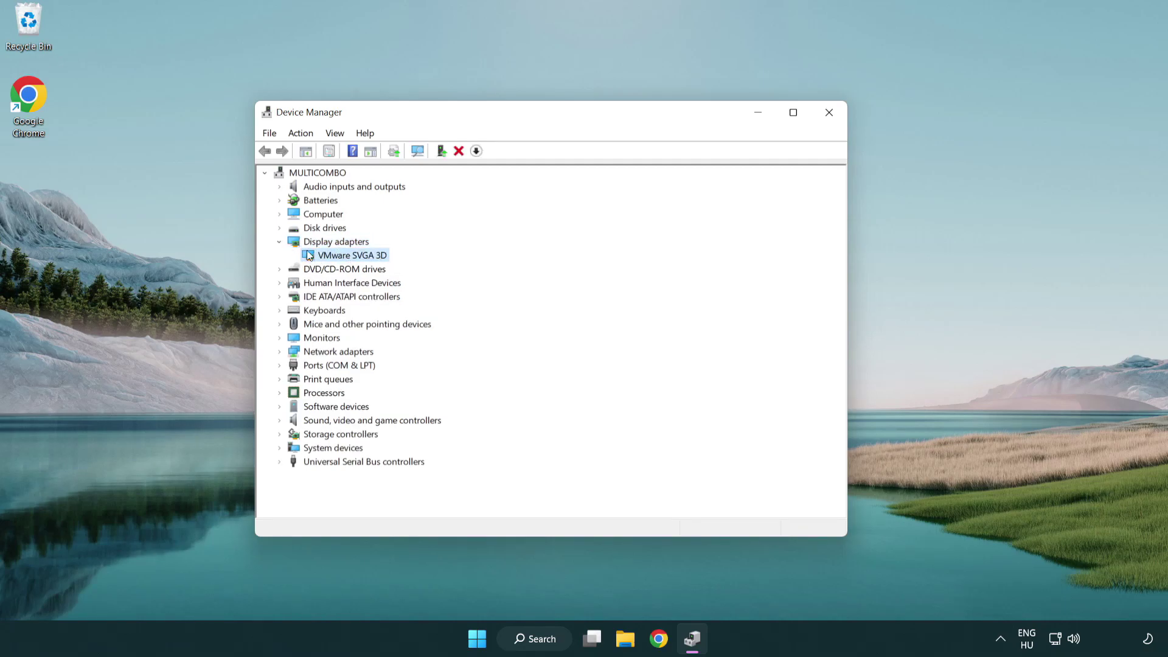
pyautogui.rightClick(349, 260)
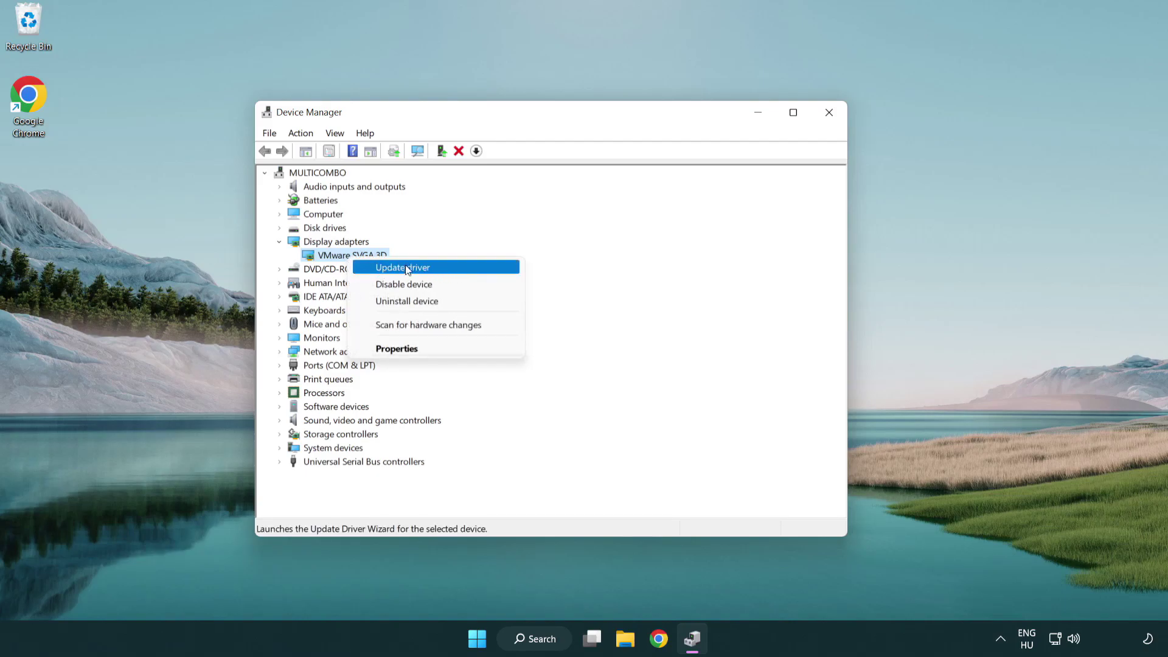
pyautogui.click(461, 268)
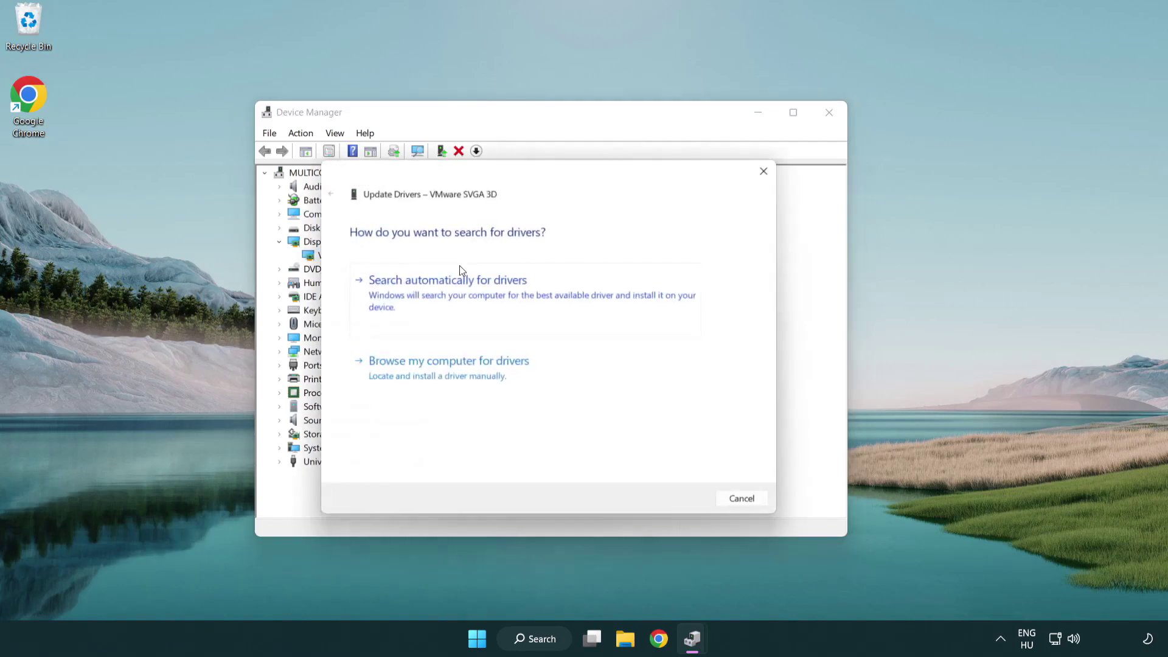
pyautogui.moveTo(485, 174); pyautogui.dragTo(509, 166)
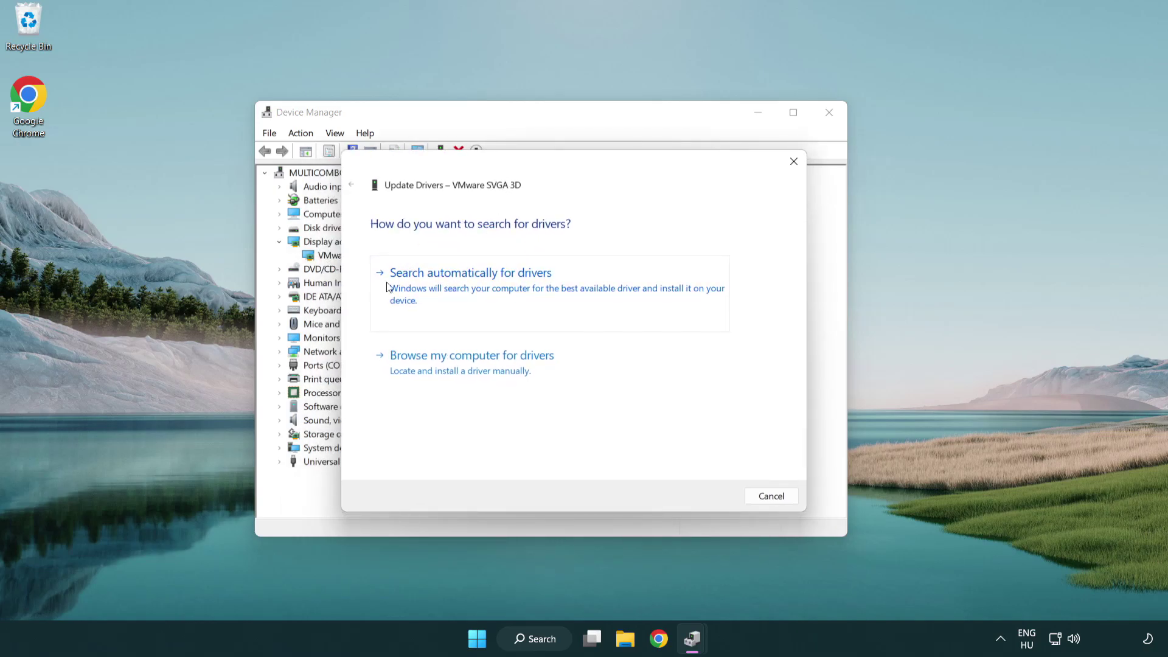
pyautogui.click(513, 284)
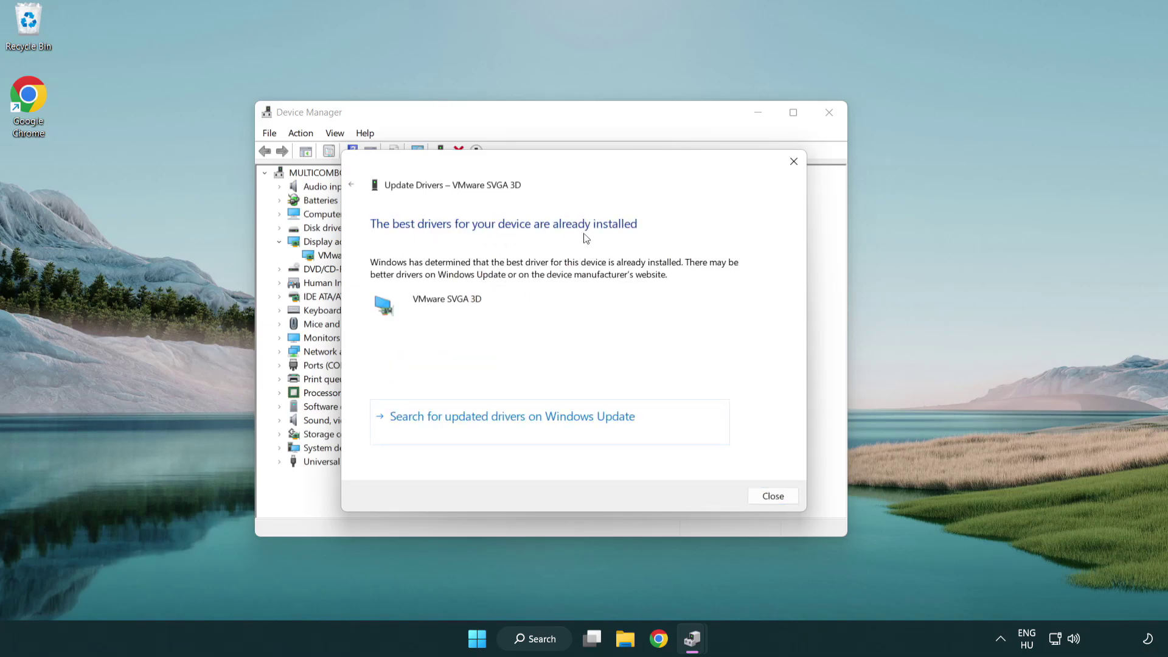
pyautogui.click(774, 498)
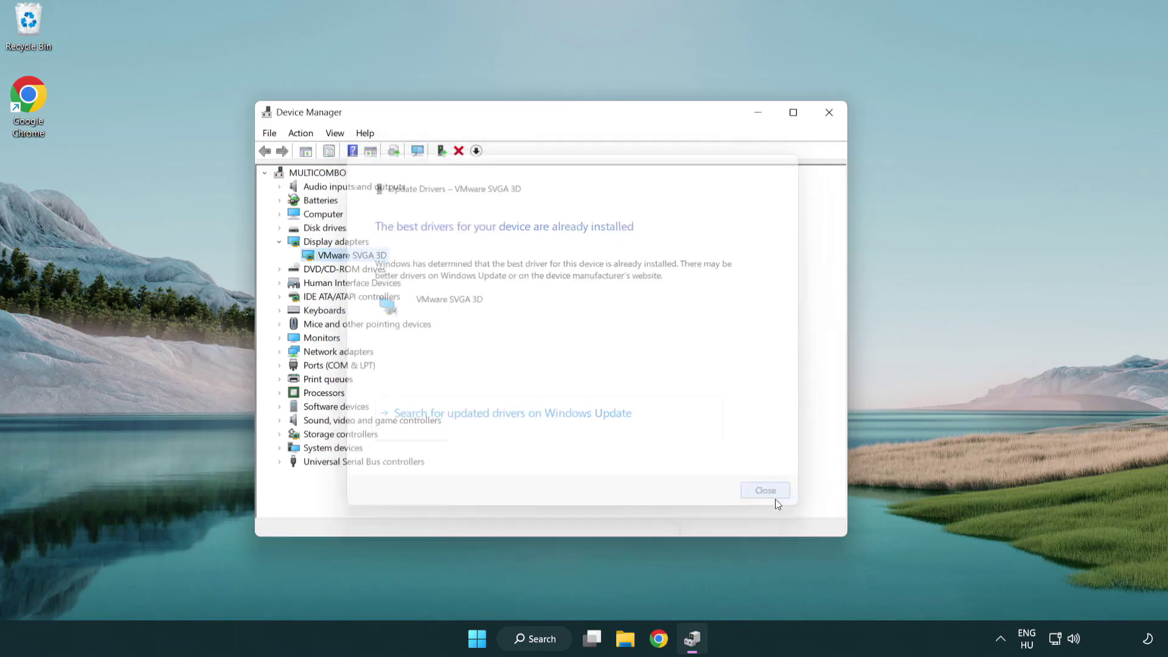
pyautogui.click(831, 115)
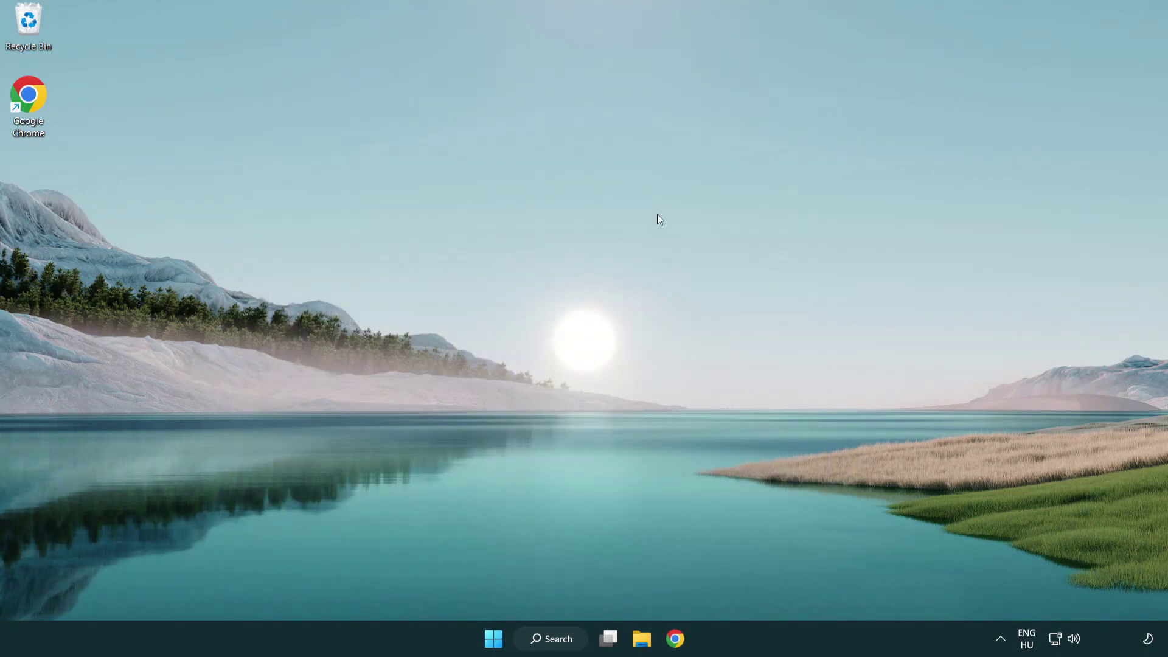
# Search Windows for "update", open Windows Update settings, check for updates and close Settings
pyautogui.click(563, 637)
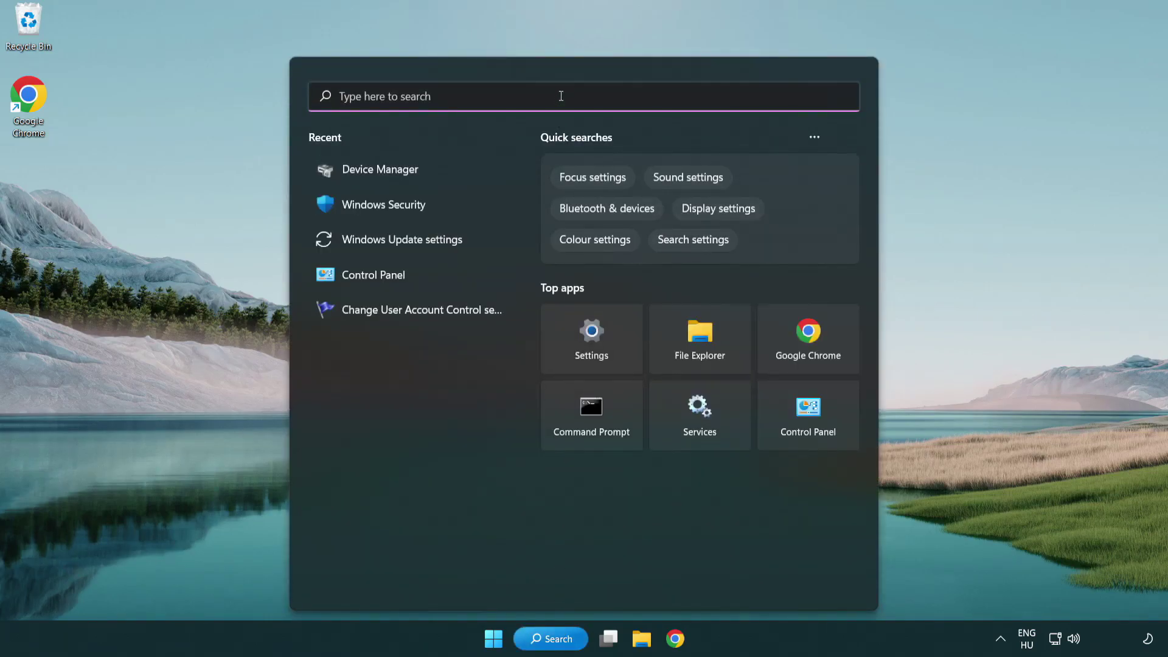
pyautogui.write('update')
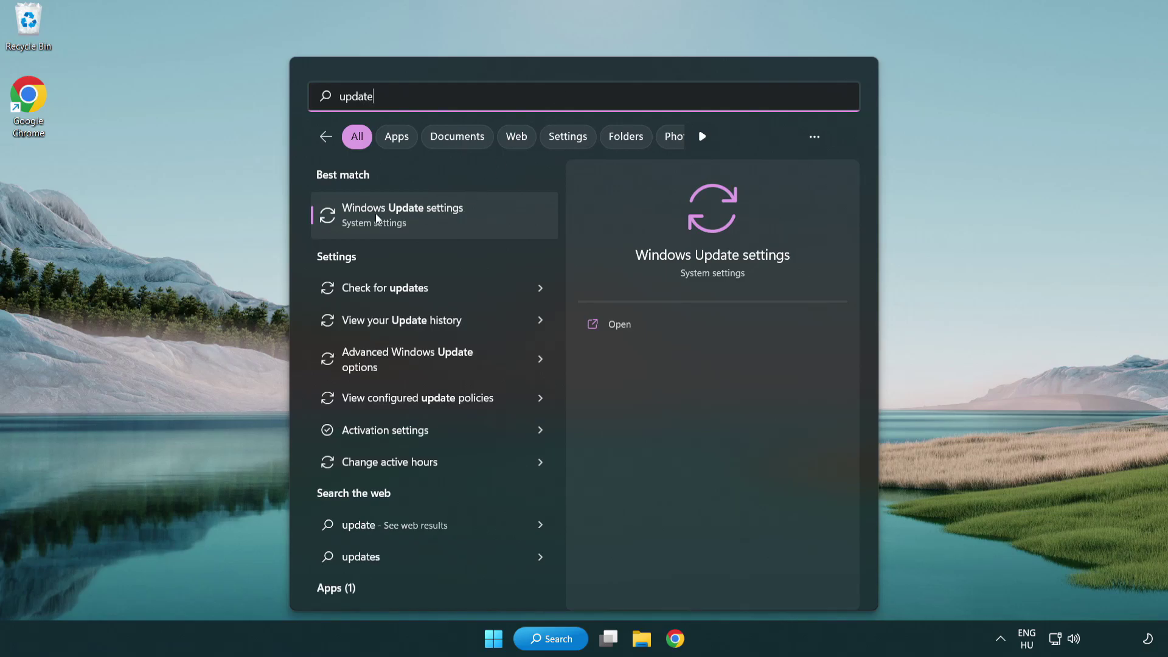
pyautogui.click(455, 221)
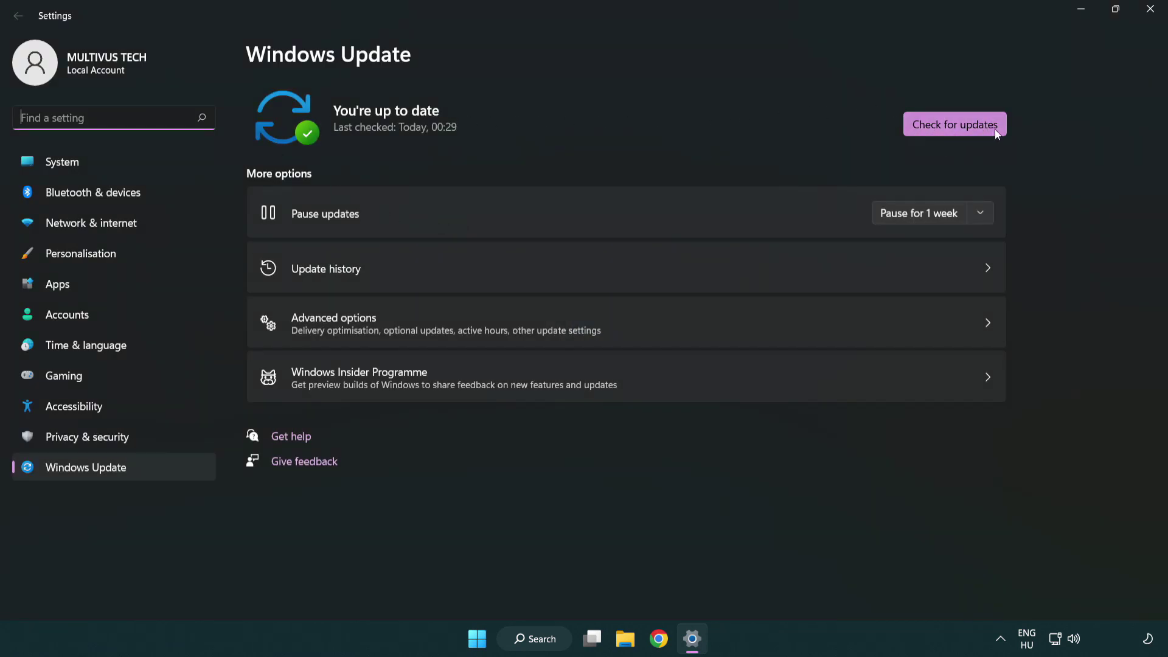
pyautogui.click(978, 133)
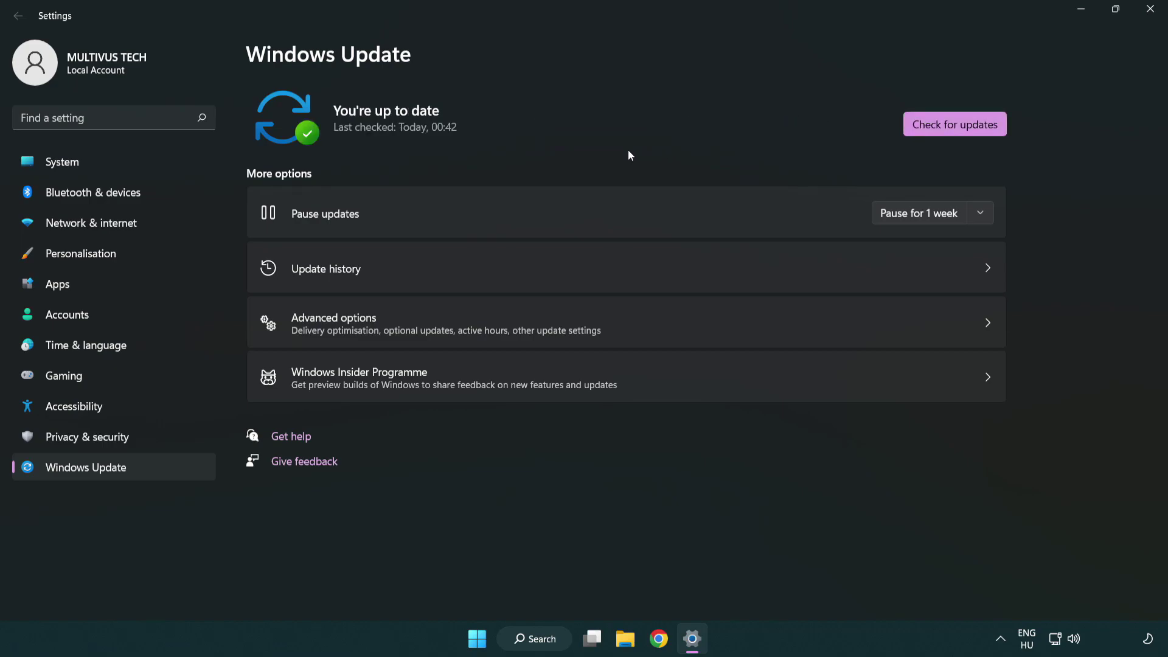
pyautogui.click(1145, 18)
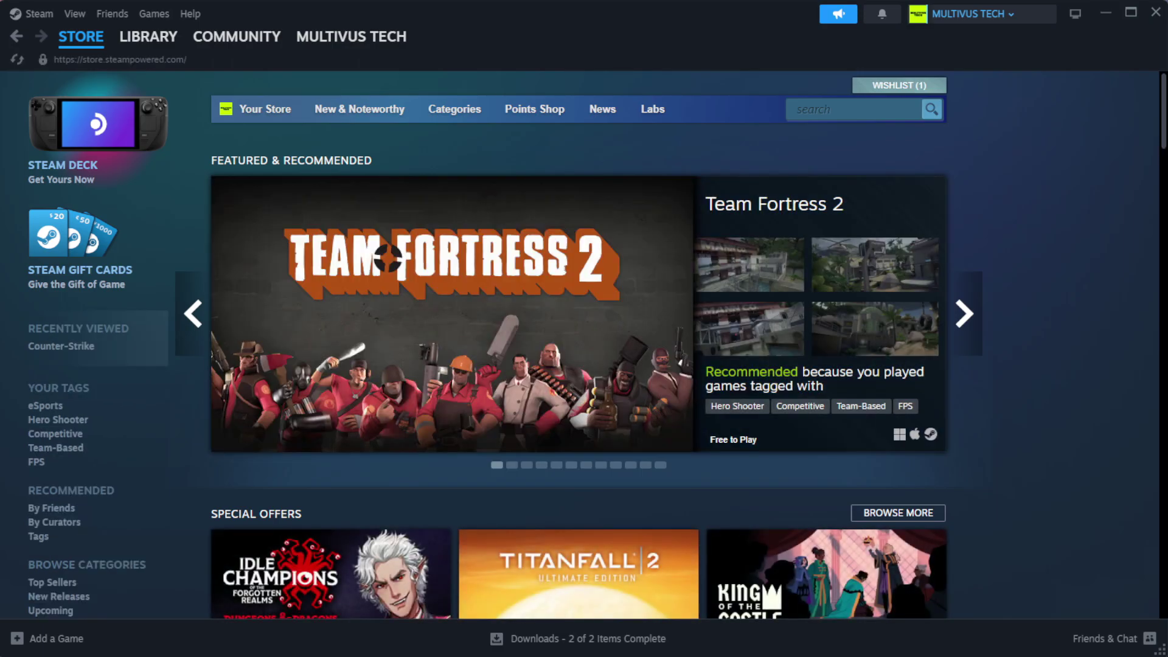
# In the Steam library, verify the integrity of the installed files for the favorite game YOUR NOT WORKING GAME
pyautogui.moveTo(149, 42)
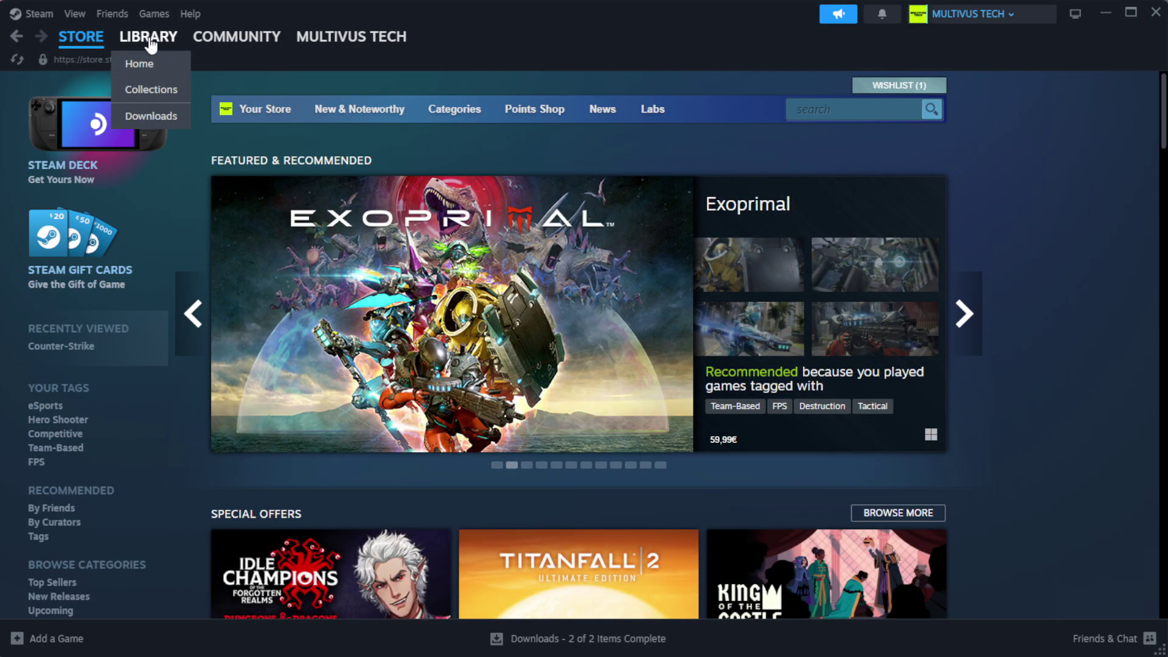
pyautogui.click(163, 66)
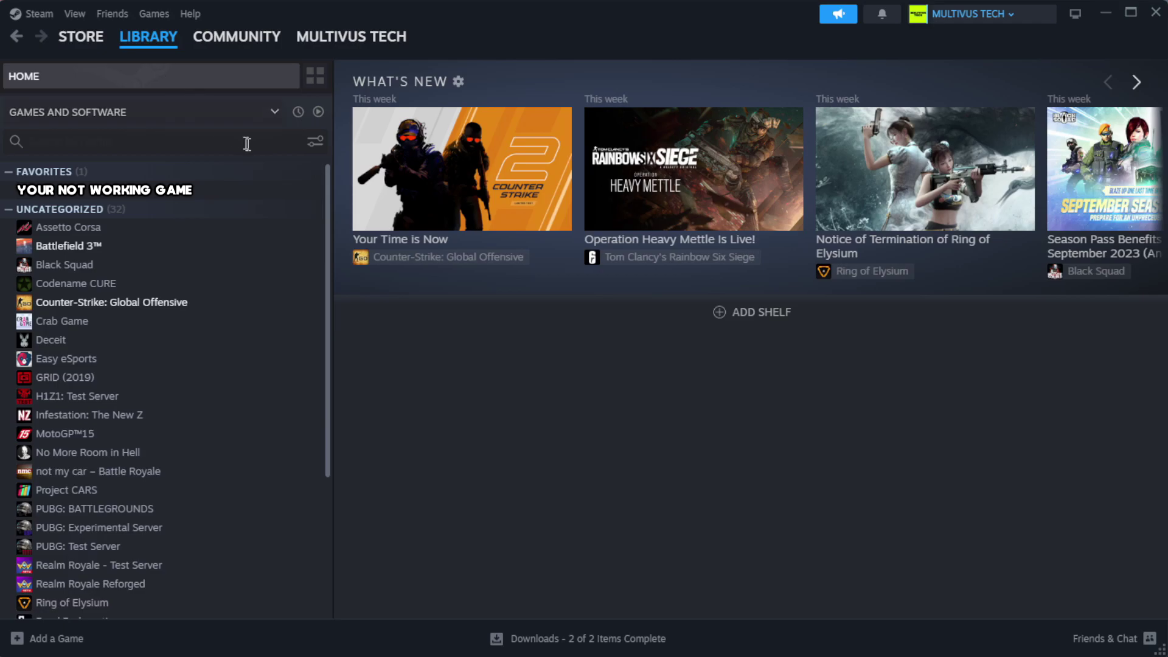
pyautogui.rightClick(286, 194)
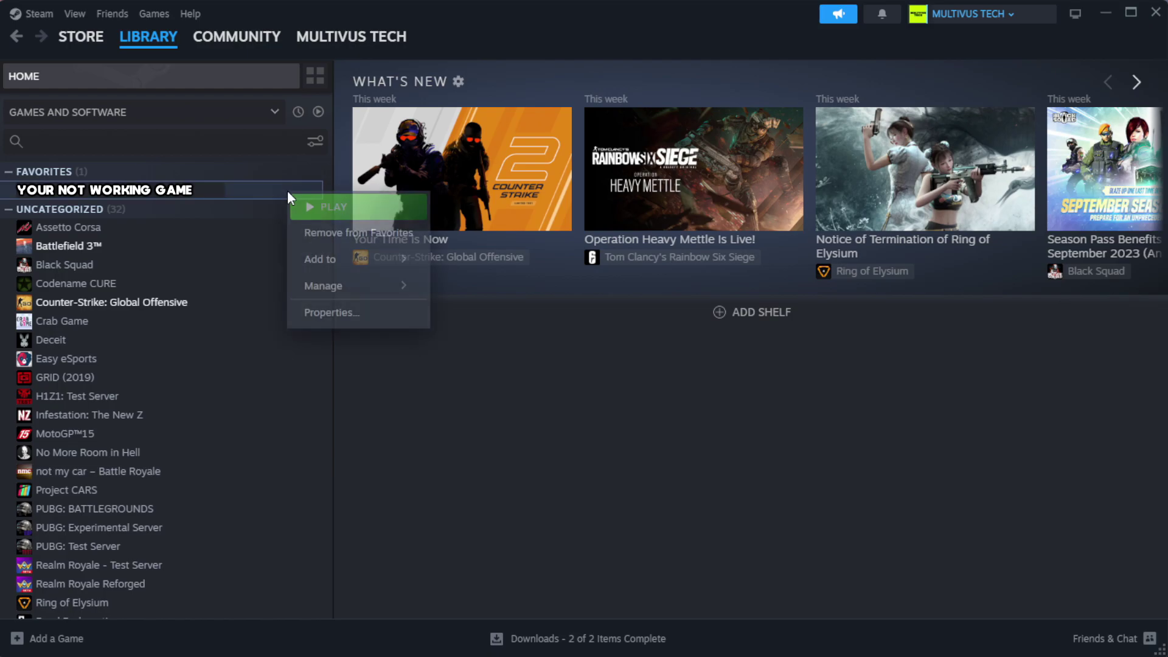
pyautogui.click(369, 315)
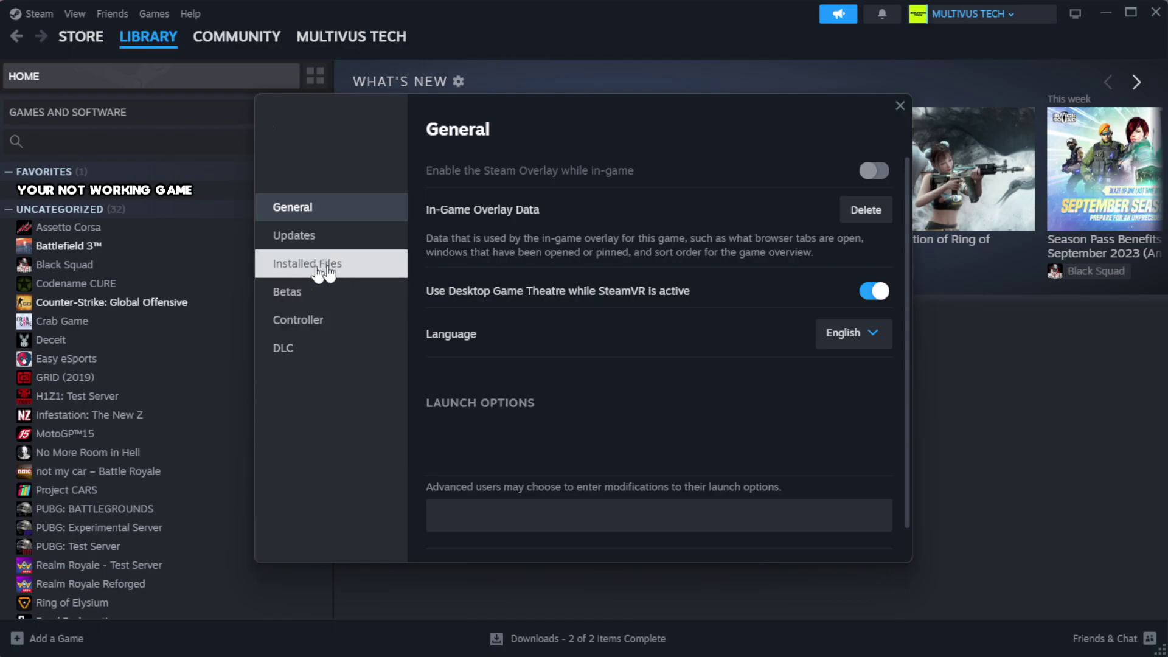
pyautogui.click(384, 277)
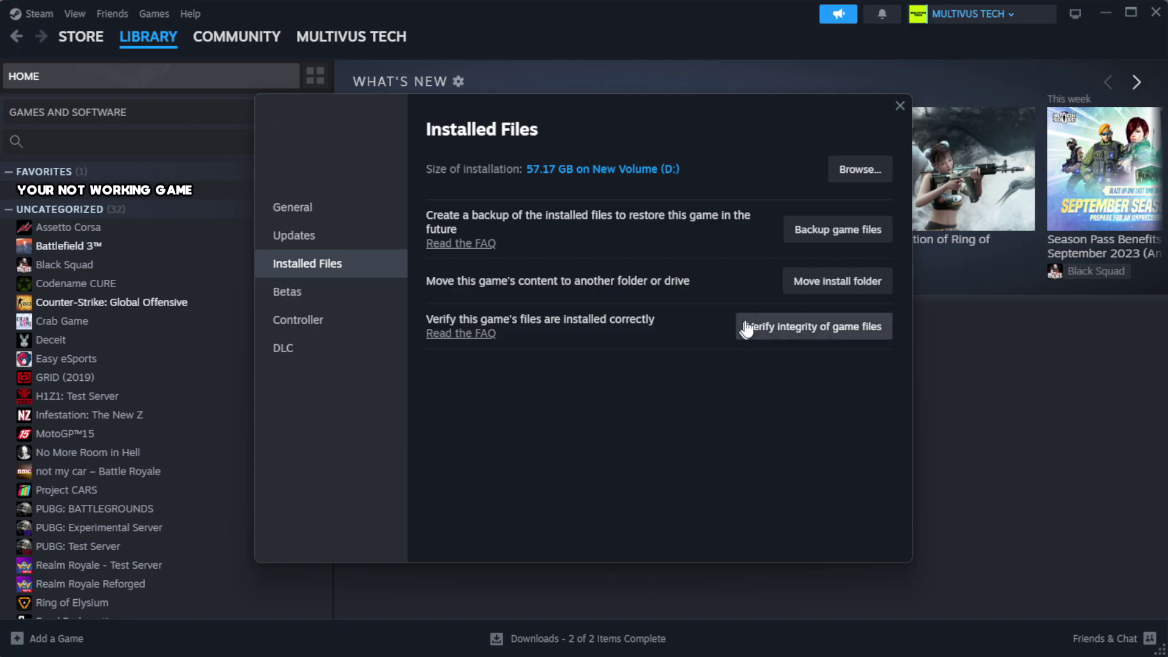
pyautogui.click(819, 333)
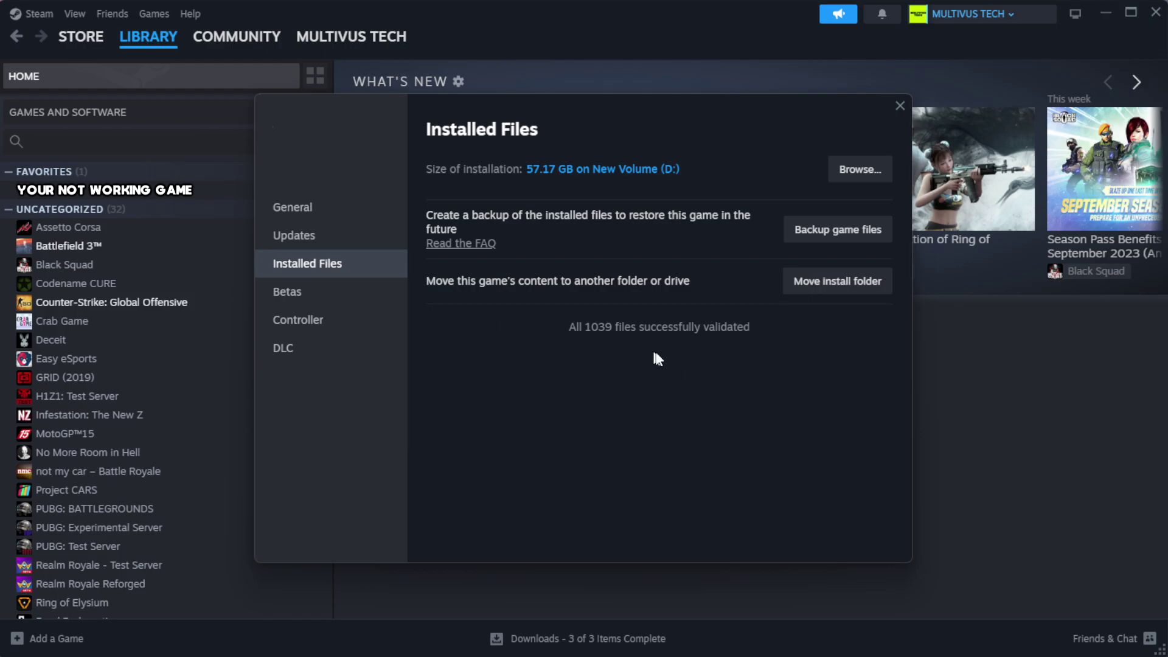
# Browse to the game's installation folder and open the properties of the YOUR NOT WORKING GAME shortcut
pyautogui.click(859, 170)
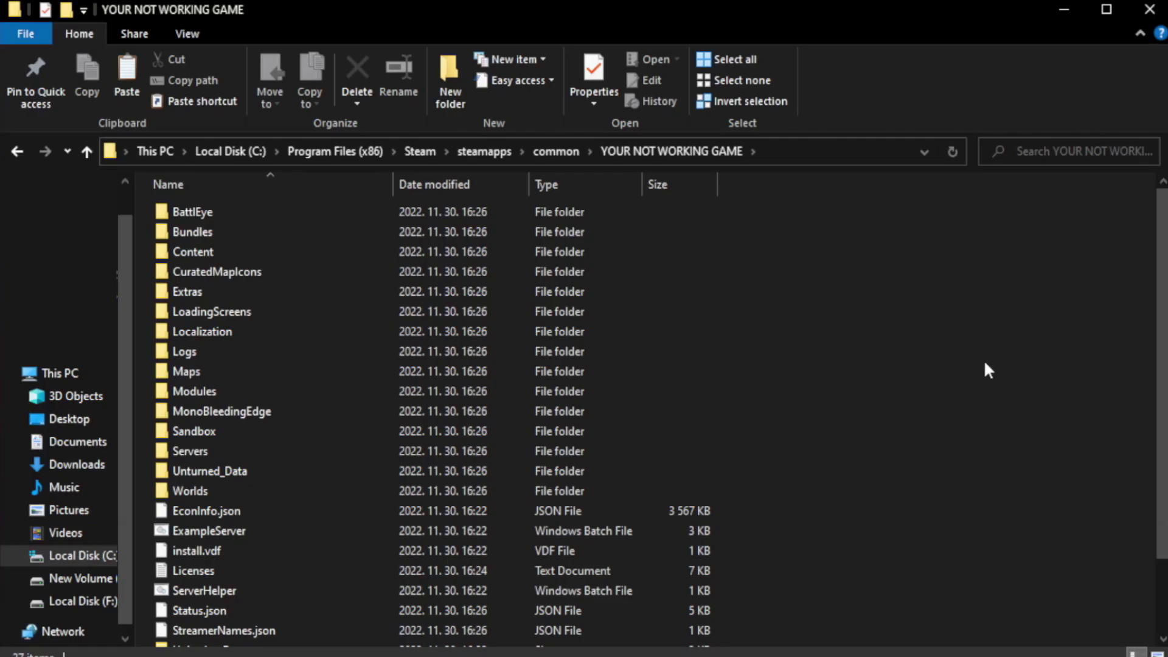
pyautogui.moveTo(1163, 333); pyautogui.dragTo(1165, 405)
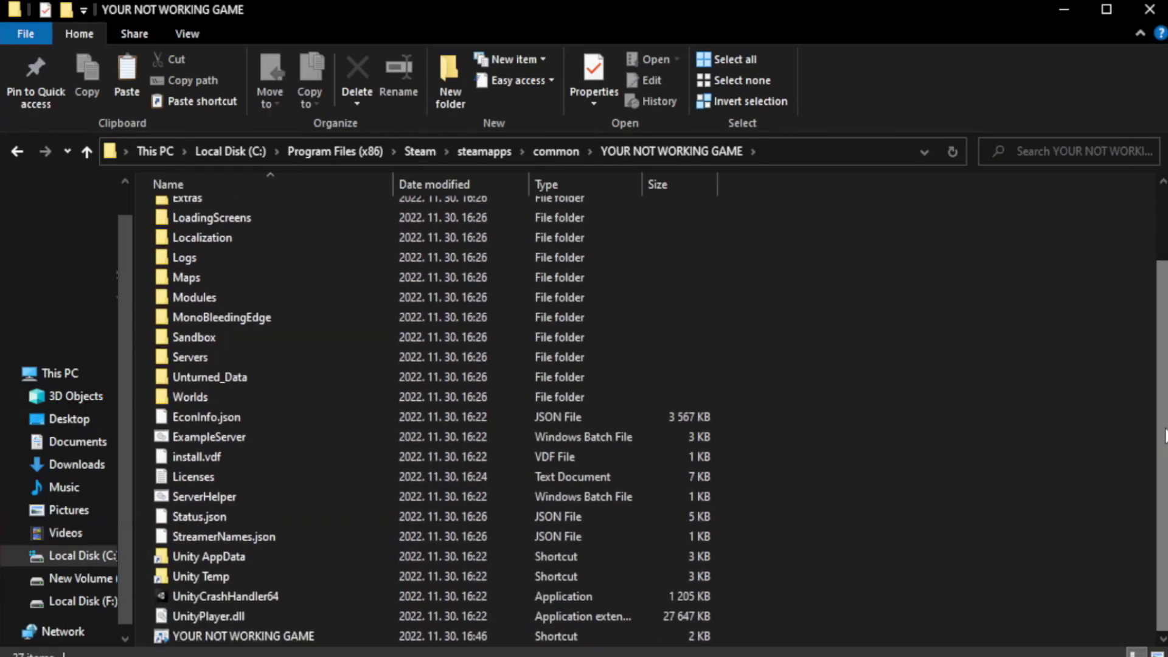
pyautogui.click(467, 637)
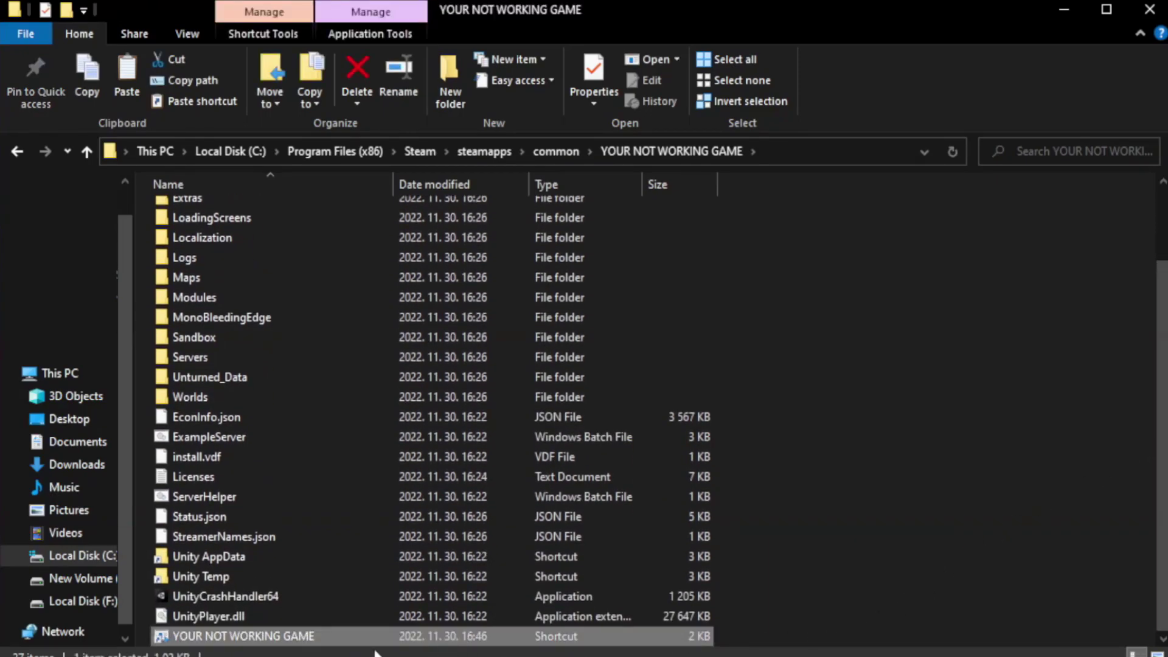
pyautogui.rightClick(392, 637)
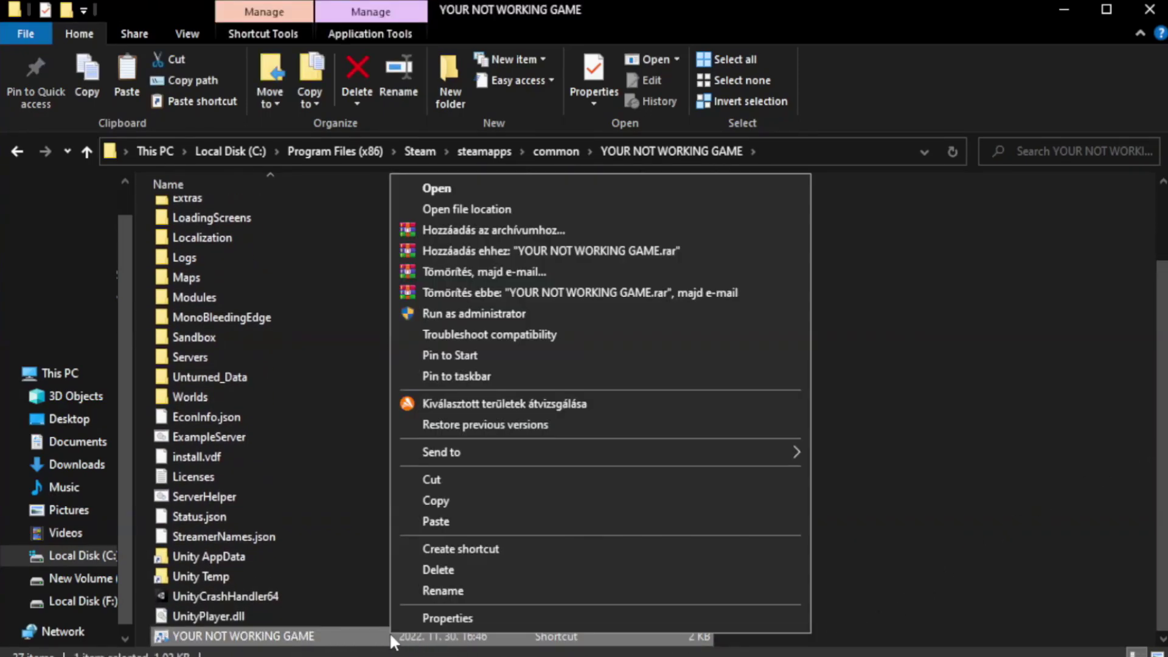
pyautogui.click(596, 618)
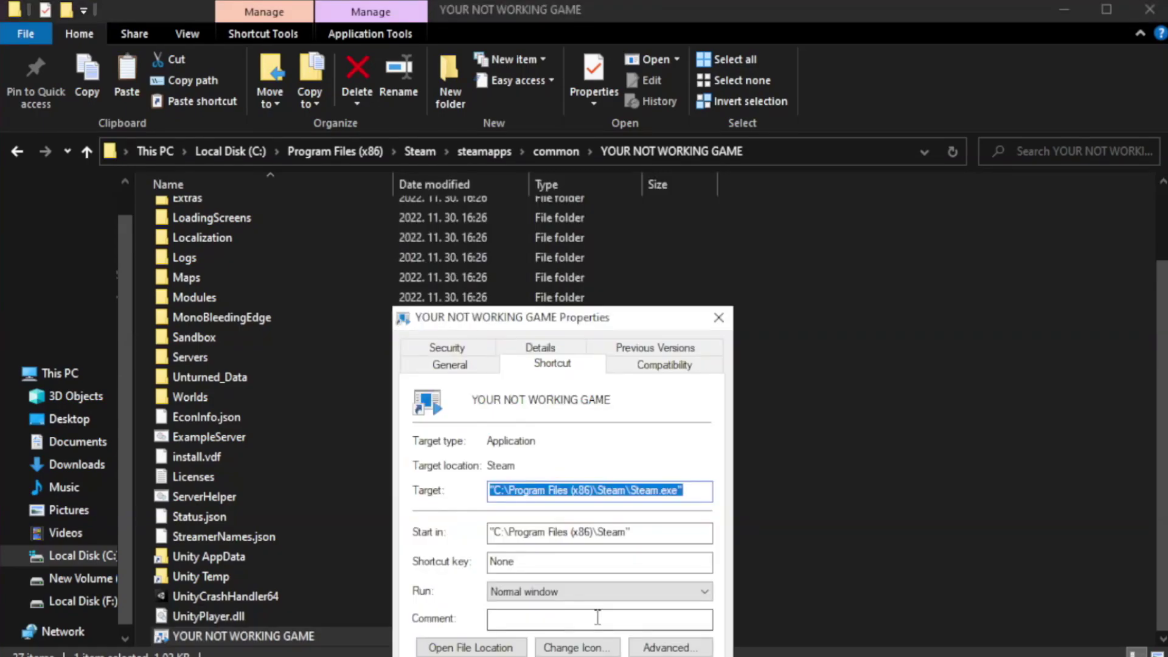
pyautogui.moveTo(586, 325); pyautogui.dragTo(587, 119)
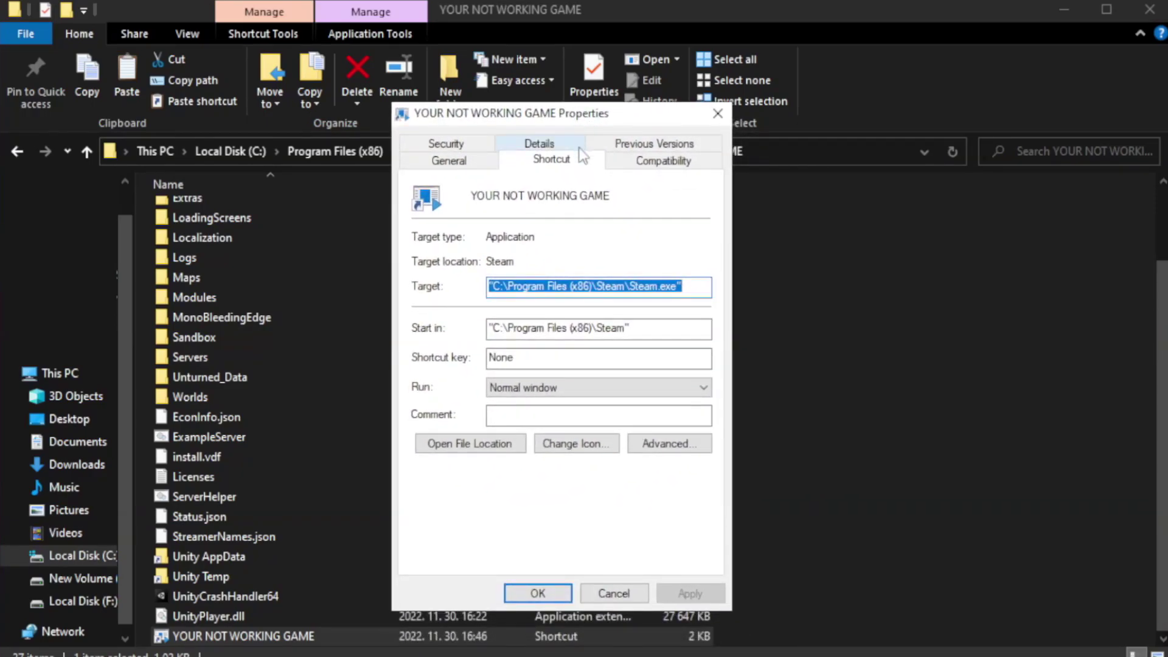
# Enable compatibility mode for Windows 8 on the YOUR NOT WORKING GAME shortcut
pyautogui.click(659, 170)
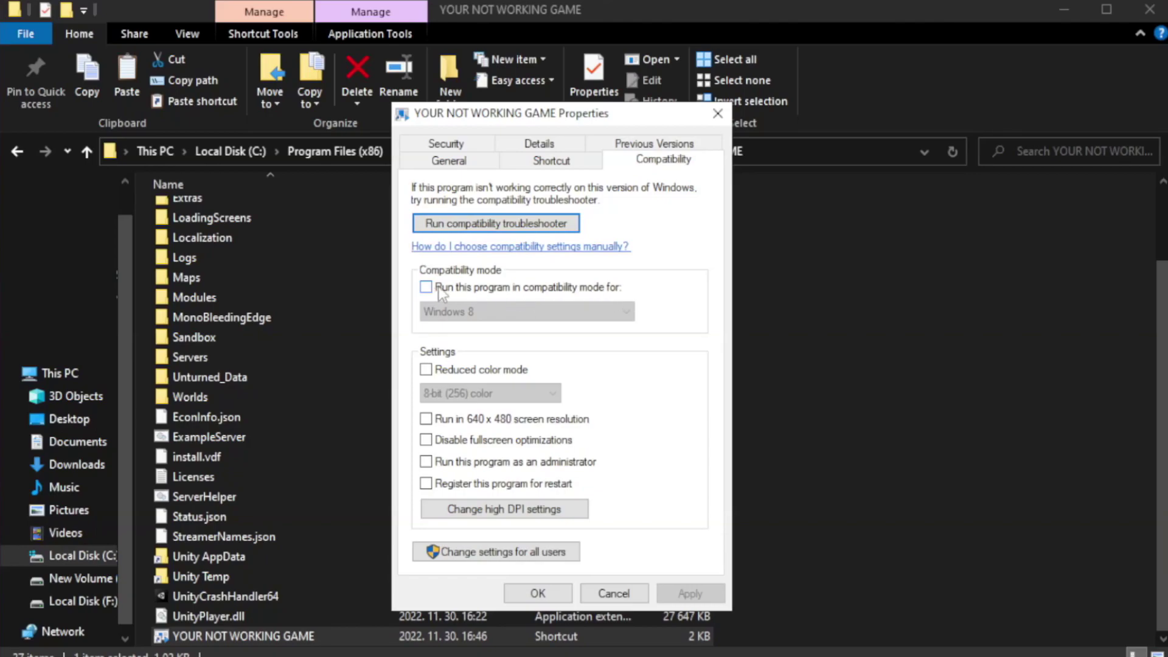
pyautogui.click(464, 290)
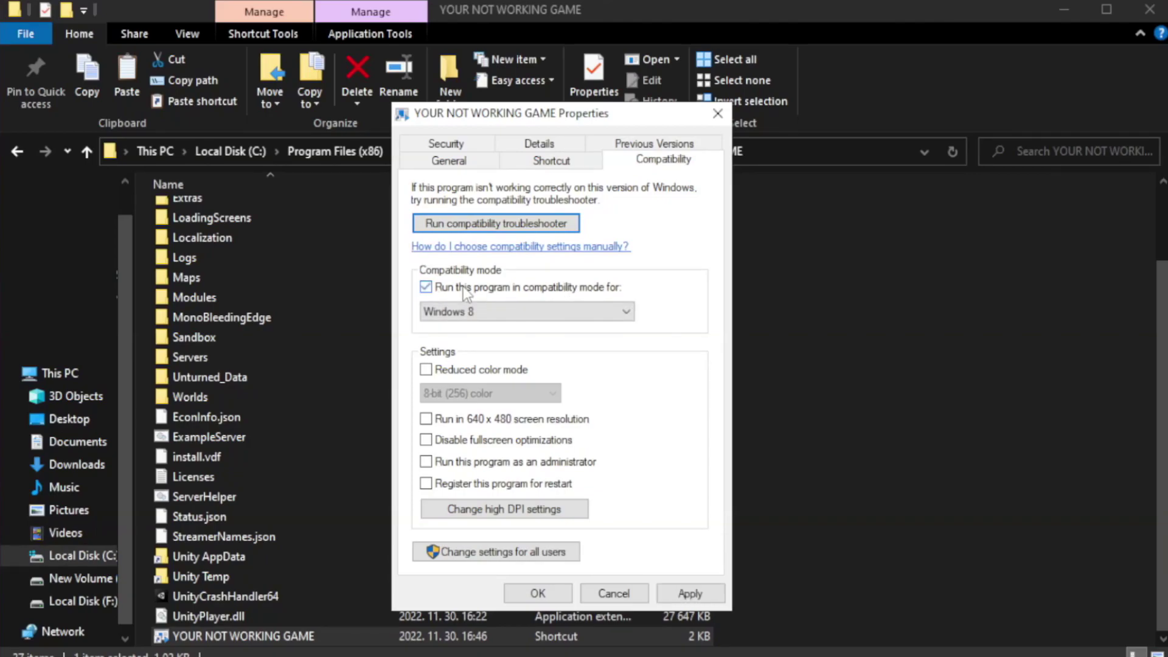
pyautogui.click(527, 311)
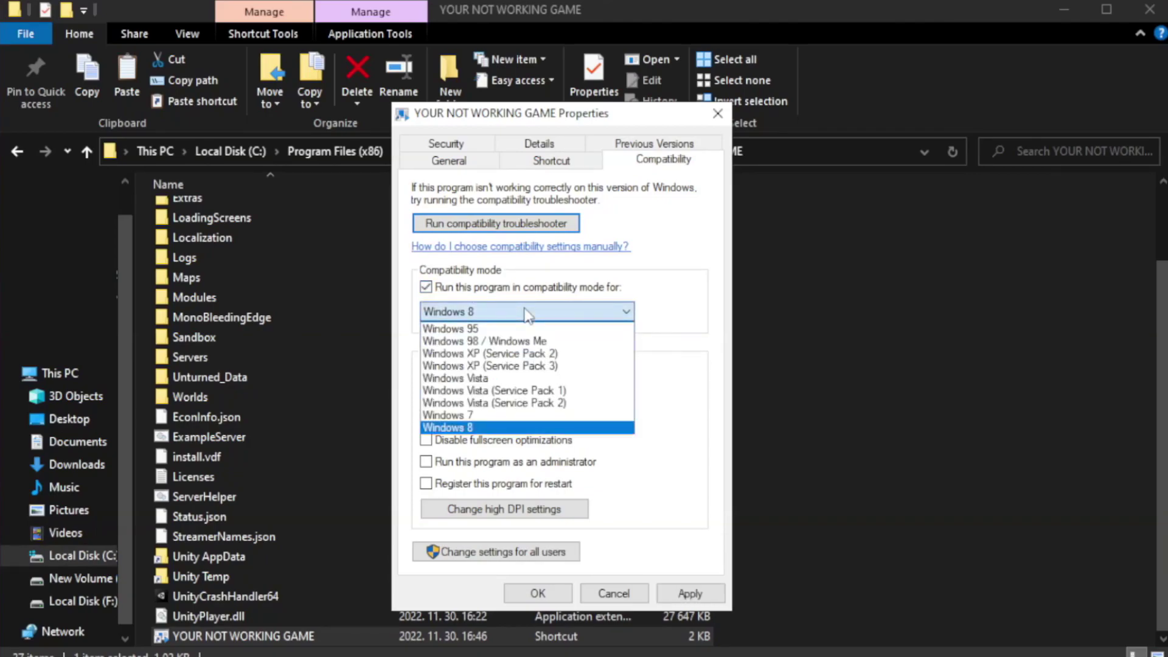
pyautogui.click(495, 427)
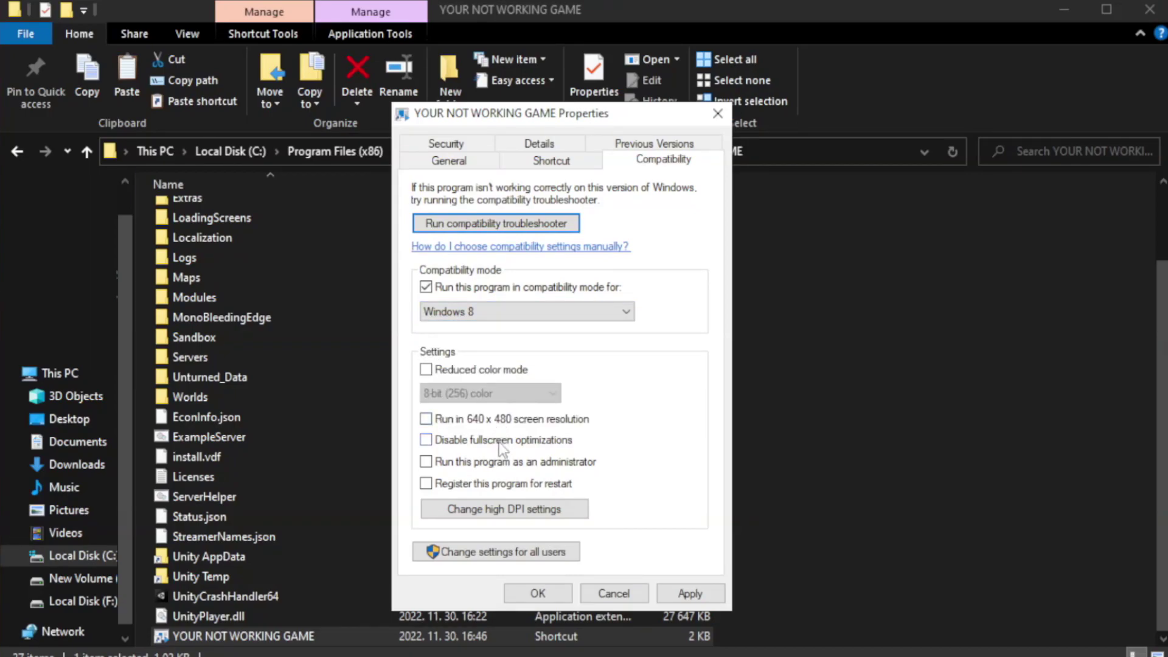
# Disable fullscreen optimizations and enable running as an administrator for the shortcut, apply the settings and close the game folder
pyautogui.click(455, 443)
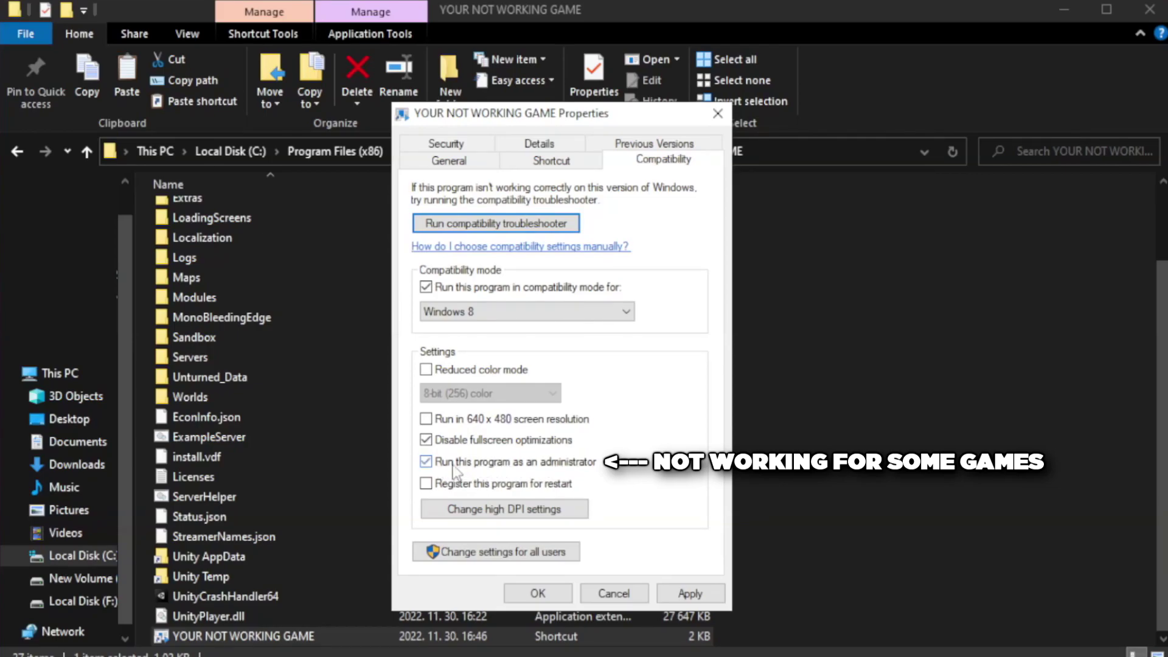
pyautogui.click(691, 590)
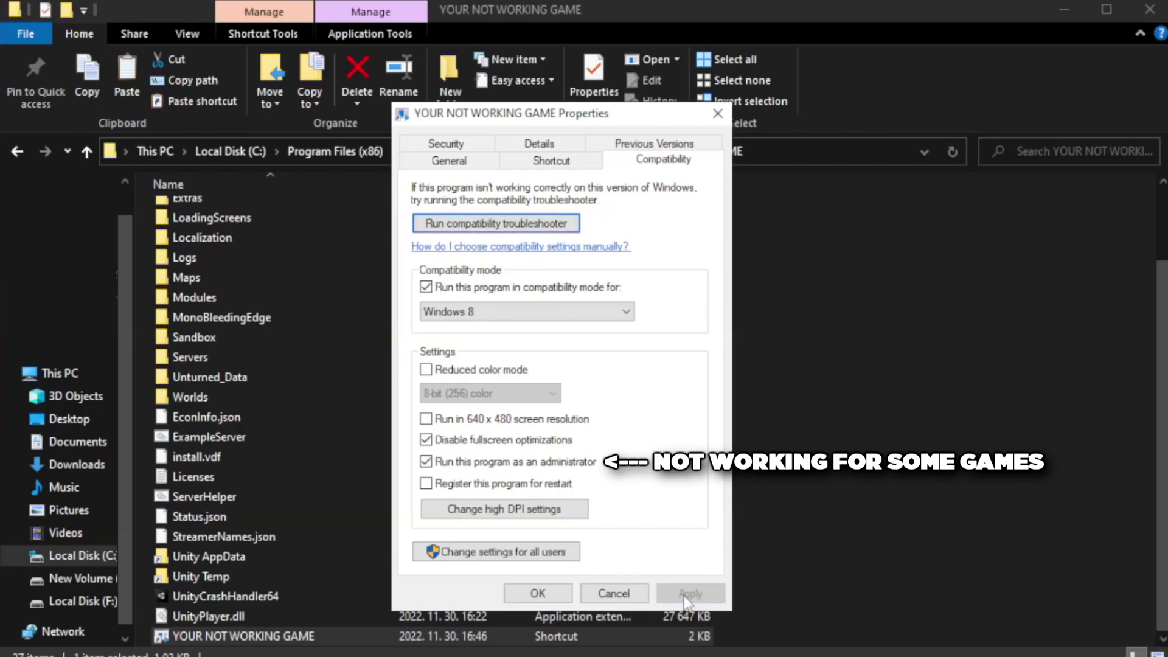
pyautogui.click(535, 593)
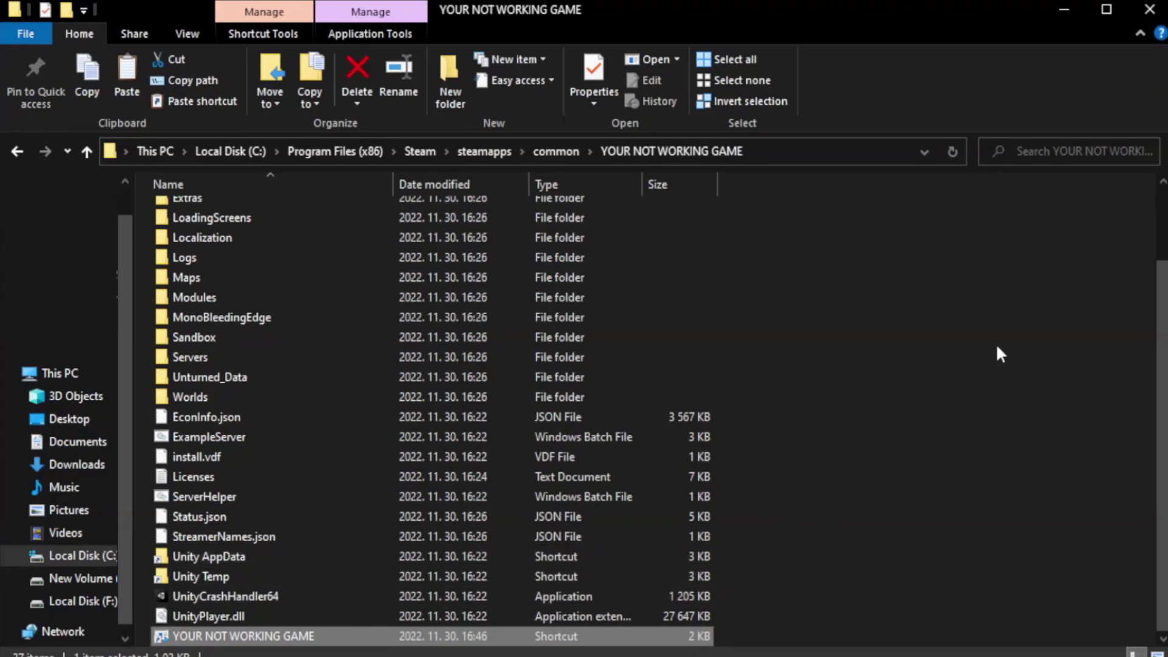
pyautogui.click(1149, 11)
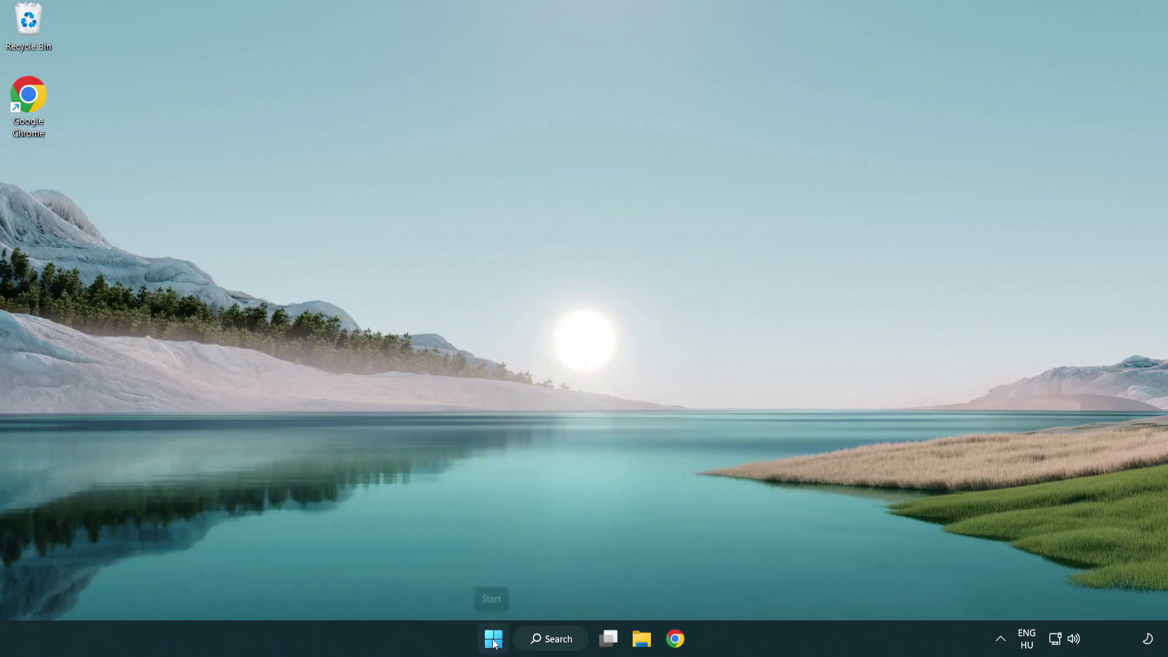
# Switch to Task Manager and show the list of startup apps
pyautogui.rightClick(494, 642)
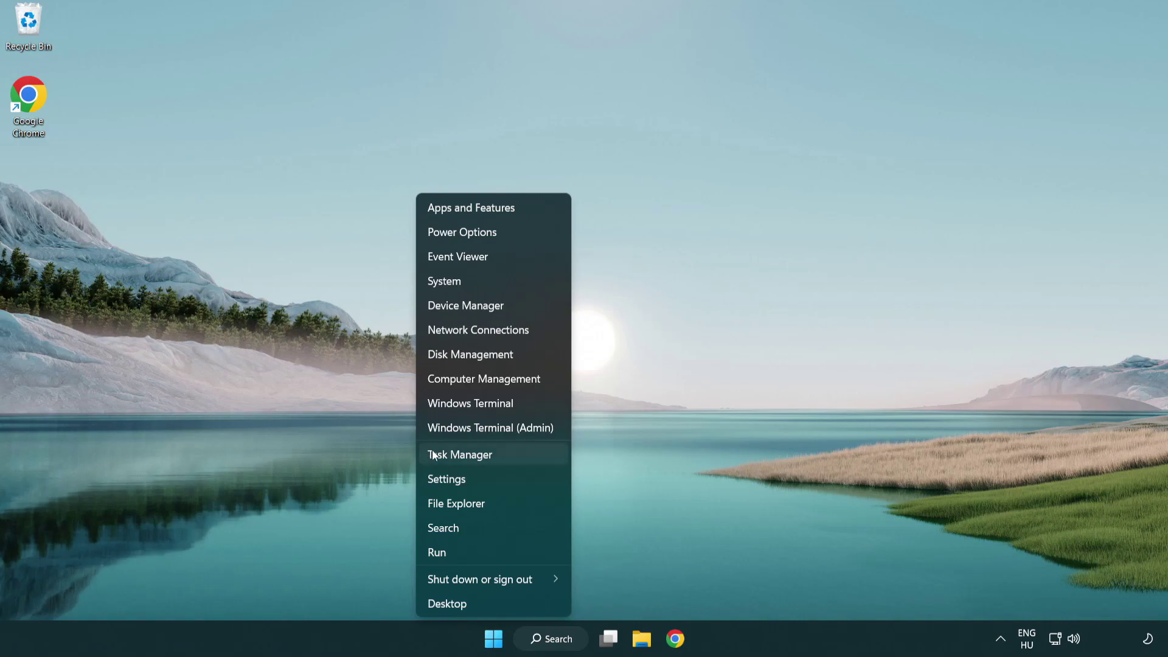
pyautogui.click(516, 461)
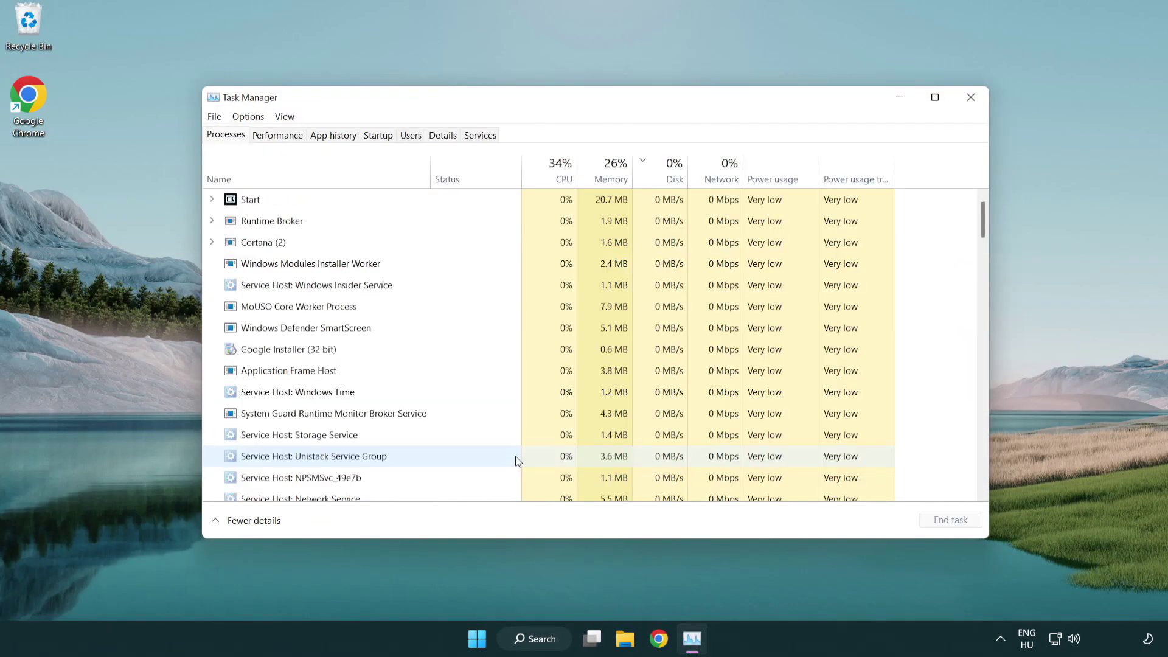
pyautogui.click(380, 136)
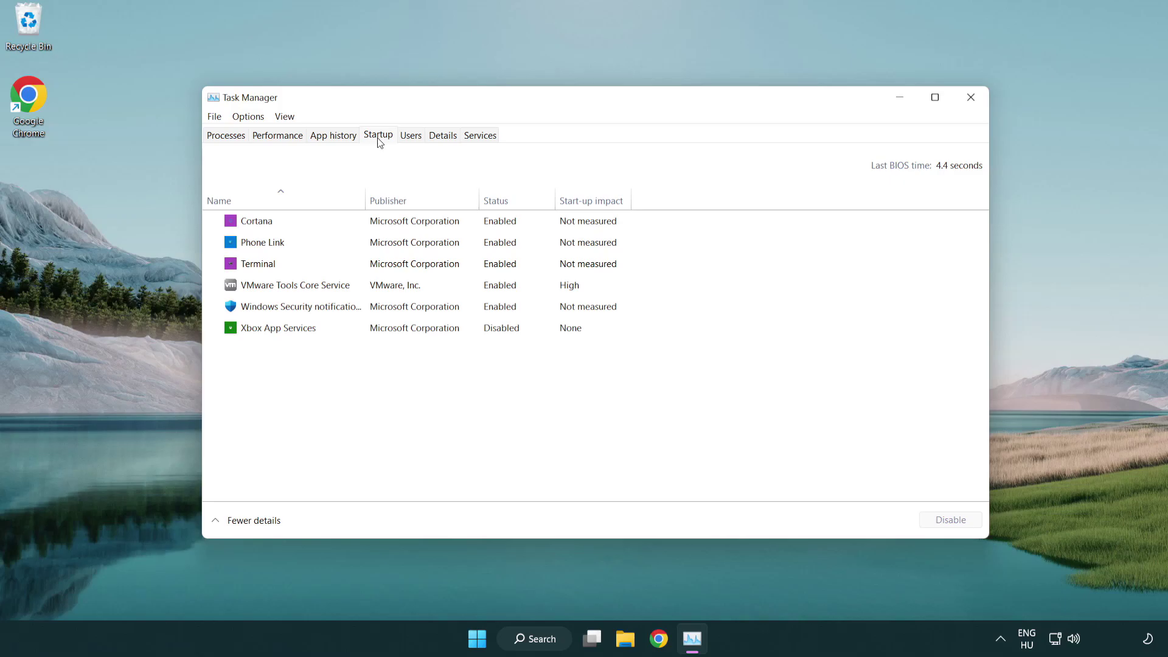
# Disable Terminal, Phone Link, Cortana and the Windows Security notification app at startup, and close Task Manager
pyautogui.click(385, 265)
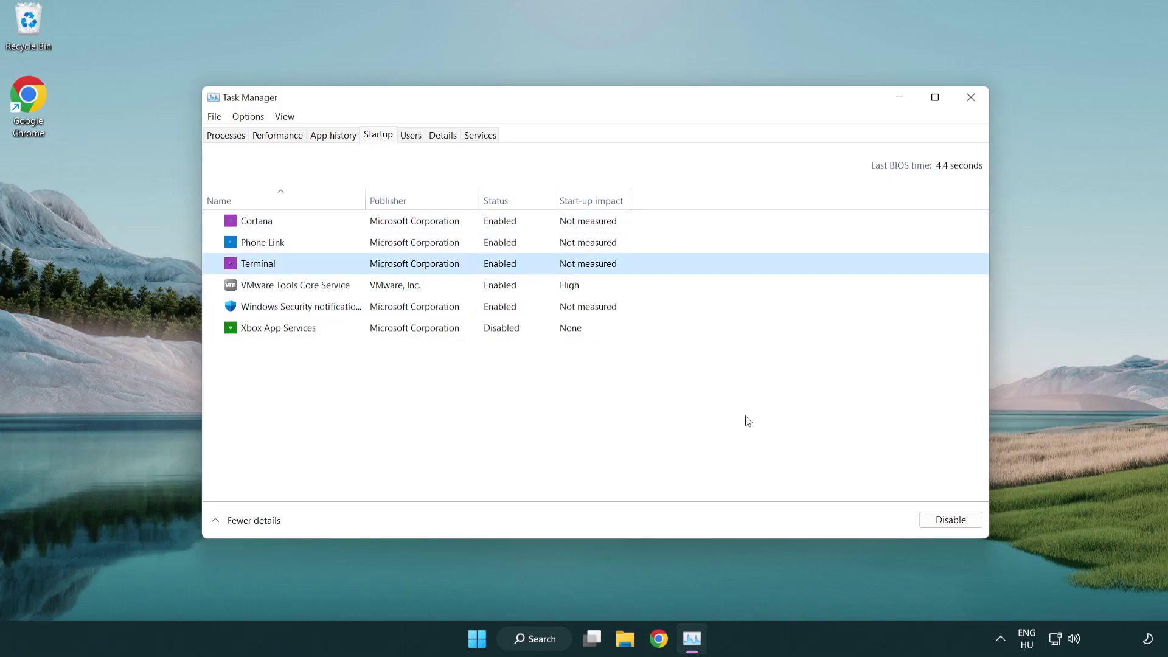
pyautogui.click(934, 520)
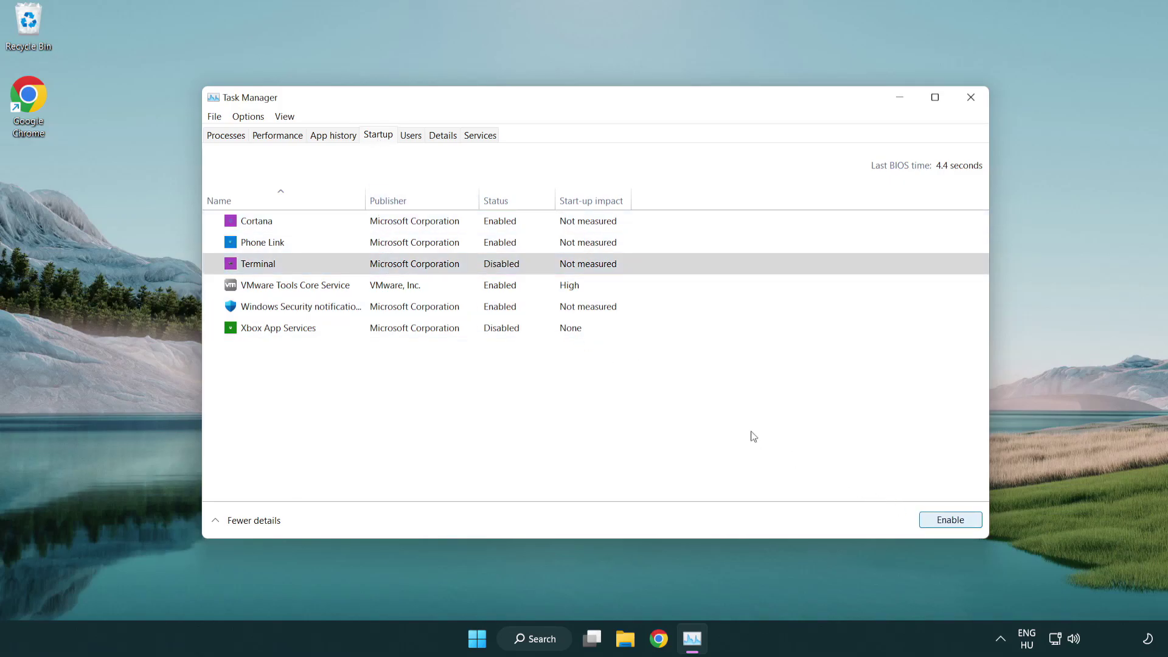
pyautogui.click(487, 244)
pyautogui.click(951, 522)
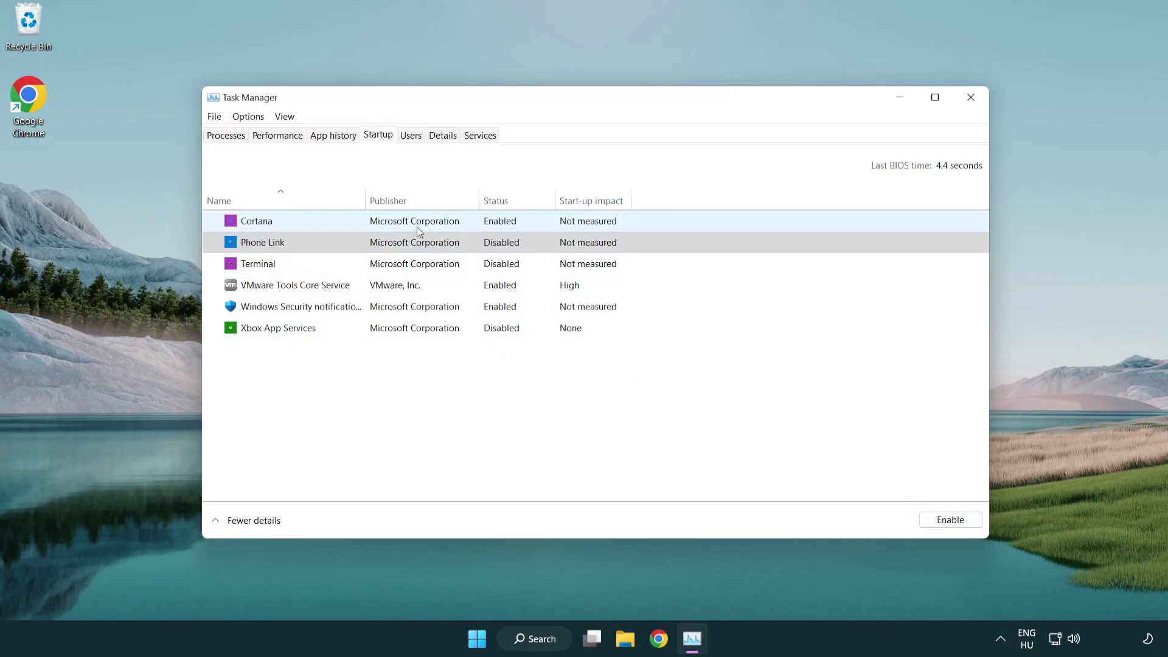
pyautogui.click(417, 227)
pyautogui.click(939, 518)
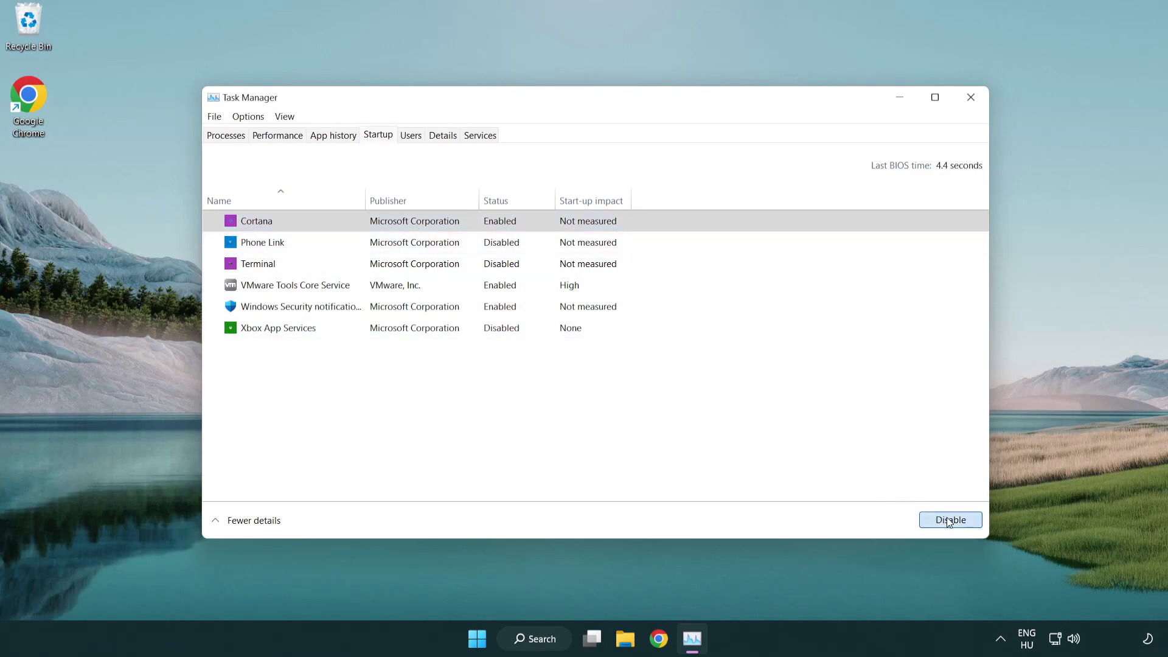
pyautogui.click(556, 311)
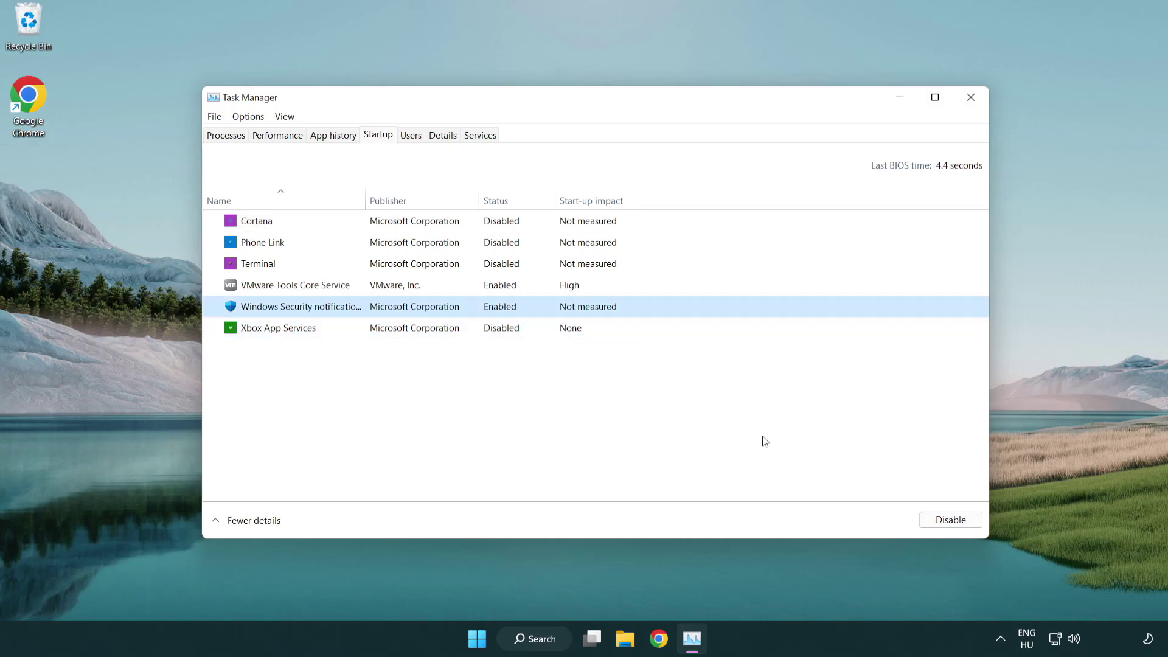
pyautogui.click(939, 521)
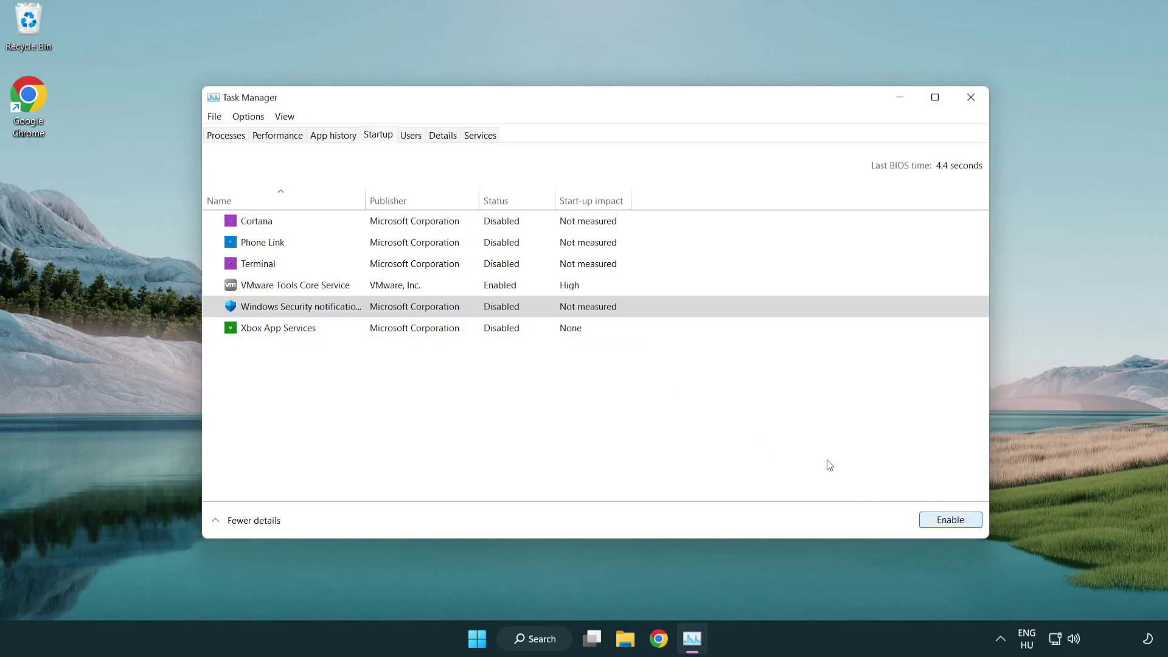
pyautogui.click(972, 98)
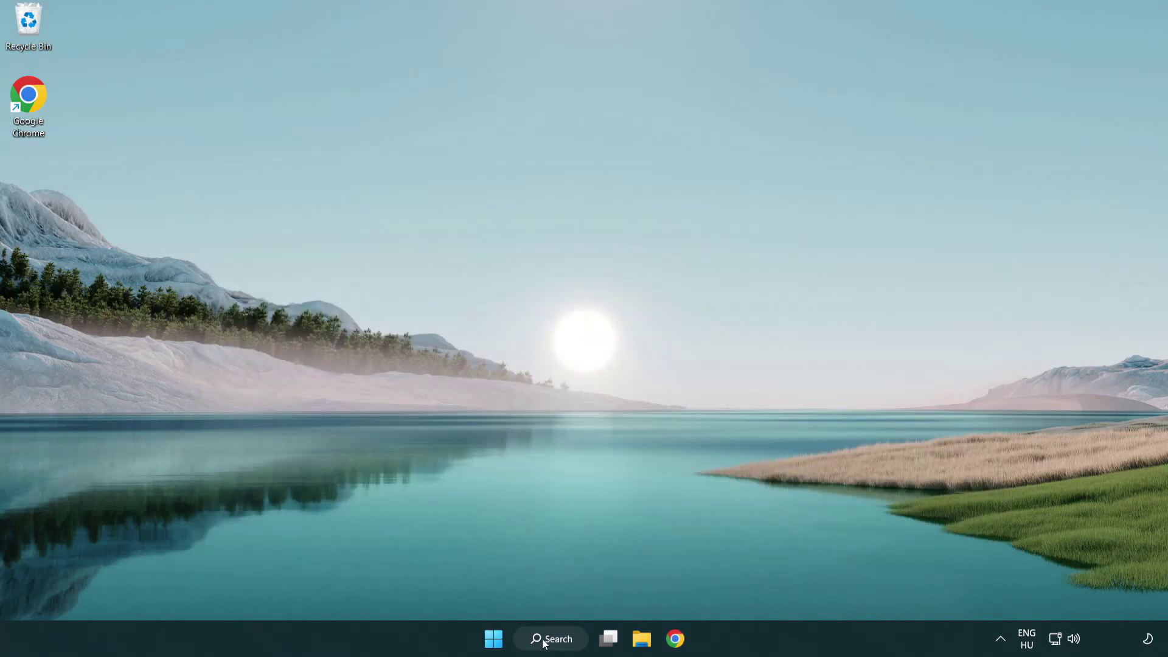
# Search Windows for "security" and open the Windows Security app
pyautogui.click(555, 643)
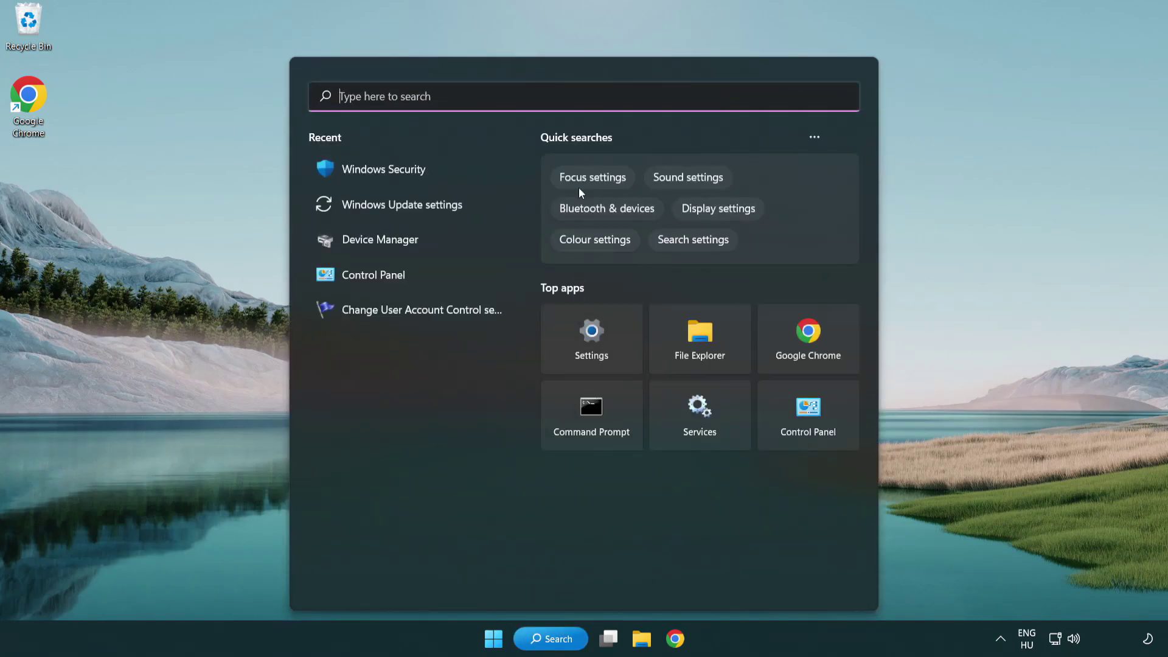
pyautogui.write('sec')
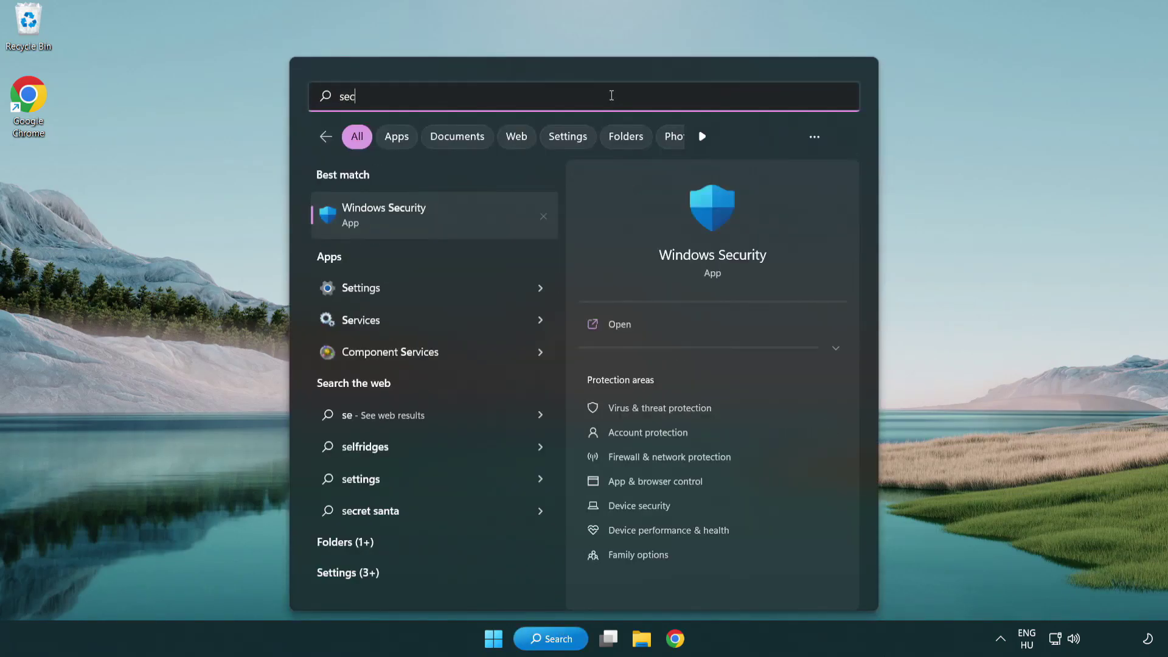
pyautogui.write('uri')
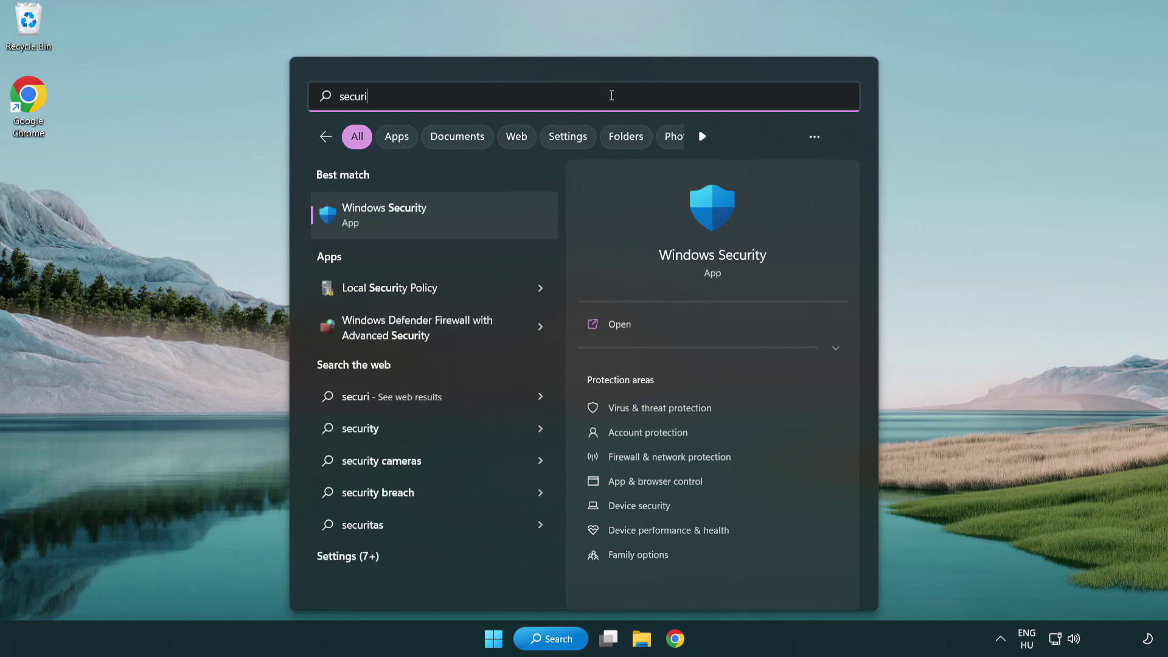
pyautogui.write('ty')
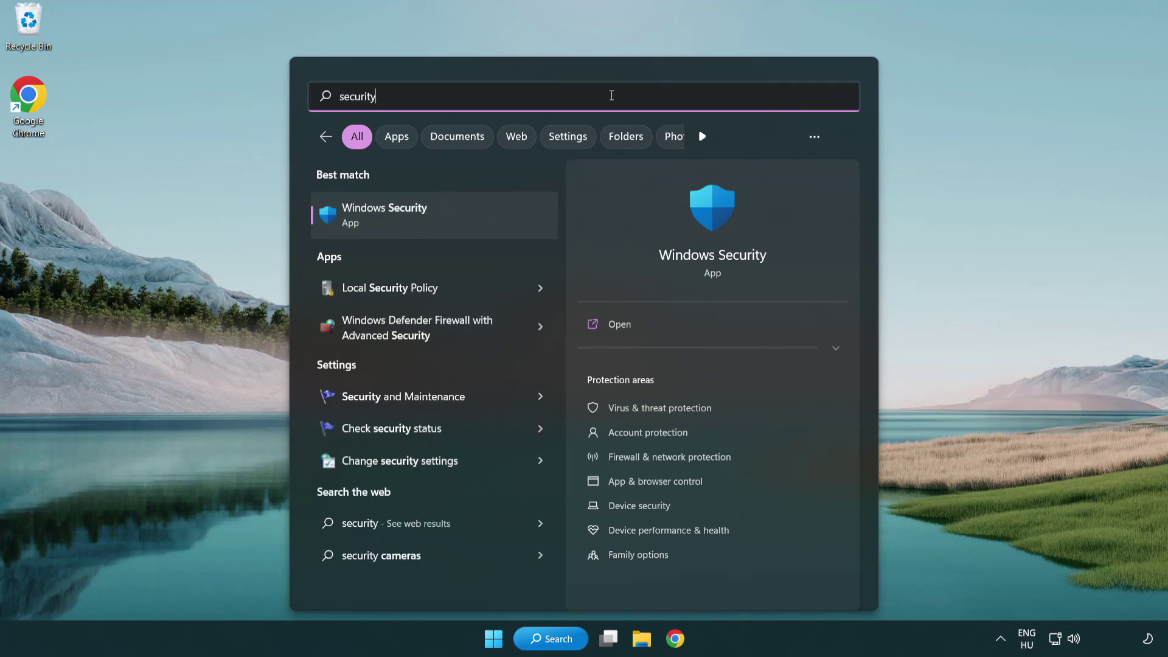
pyautogui.click(478, 222)
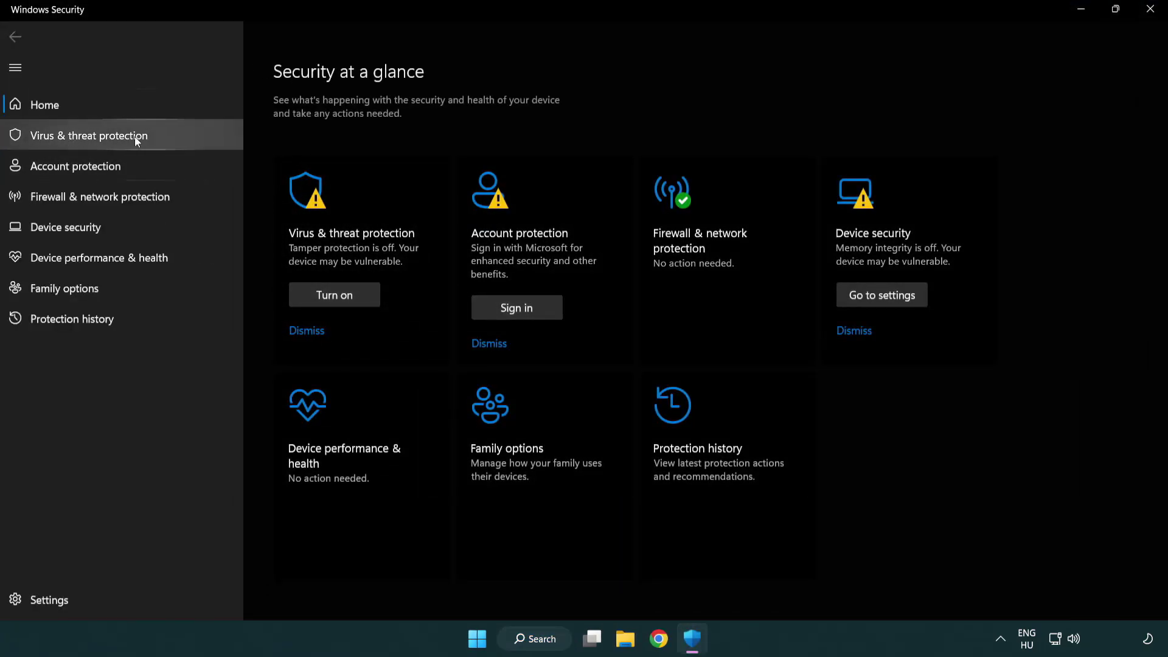
# Open the Microsoft Defender Antivirus exclusions page from the virus and threat protection settings
pyautogui.click(177, 139)
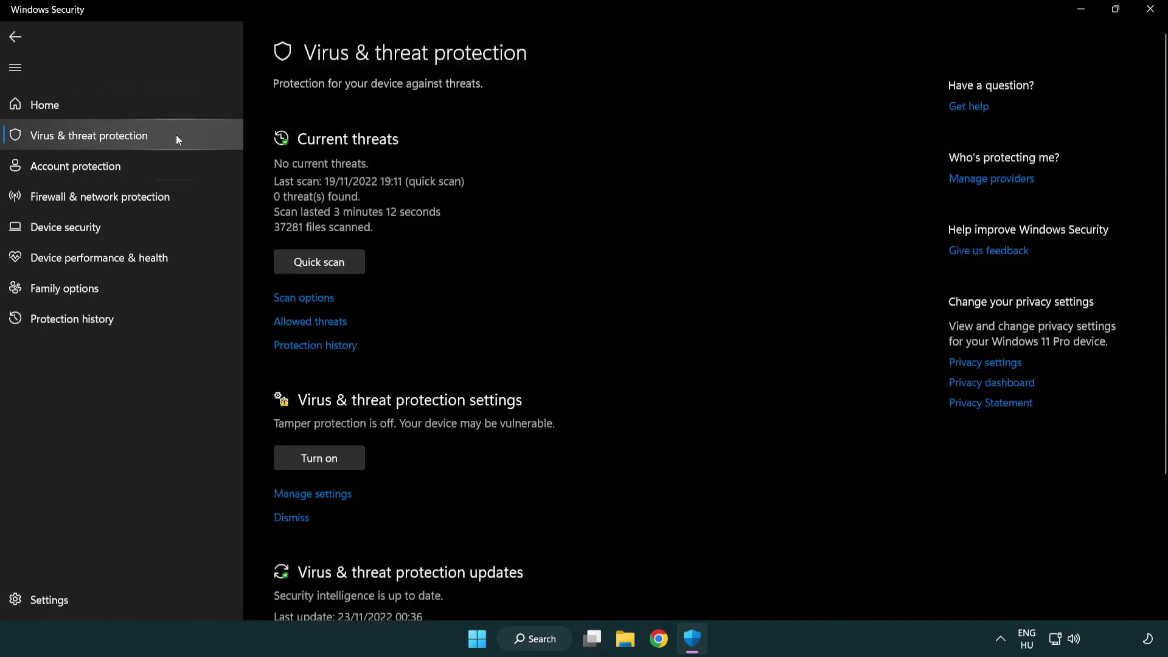
pyautogui.scroll(-2, 337, 250)
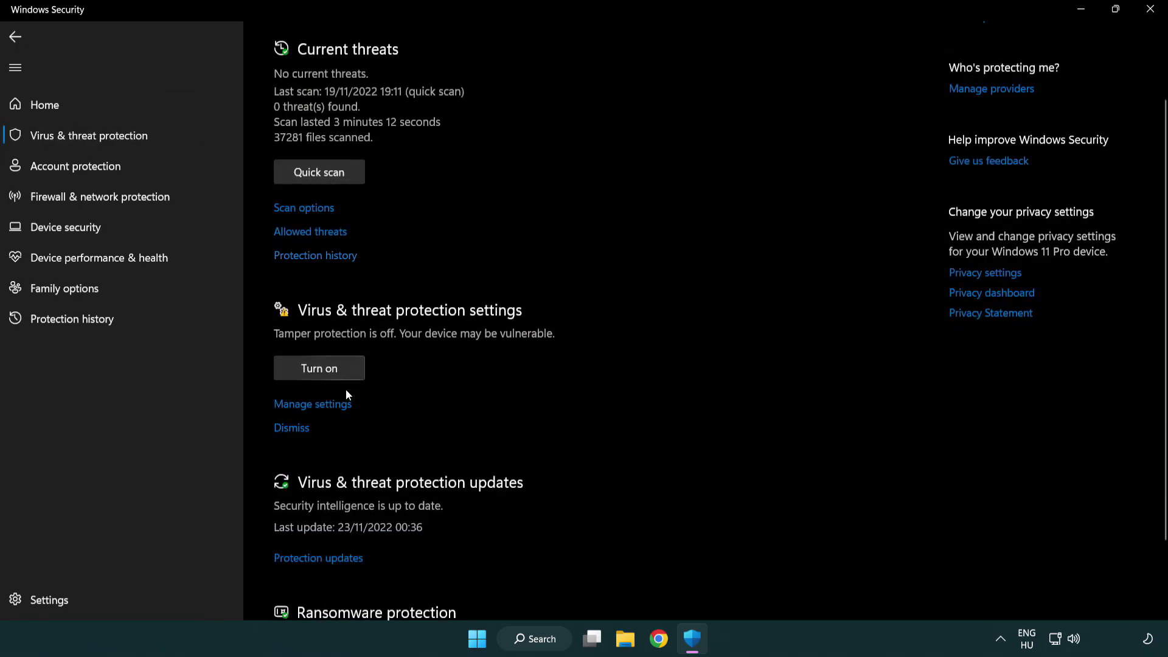
pyautogui.click(311, 409)
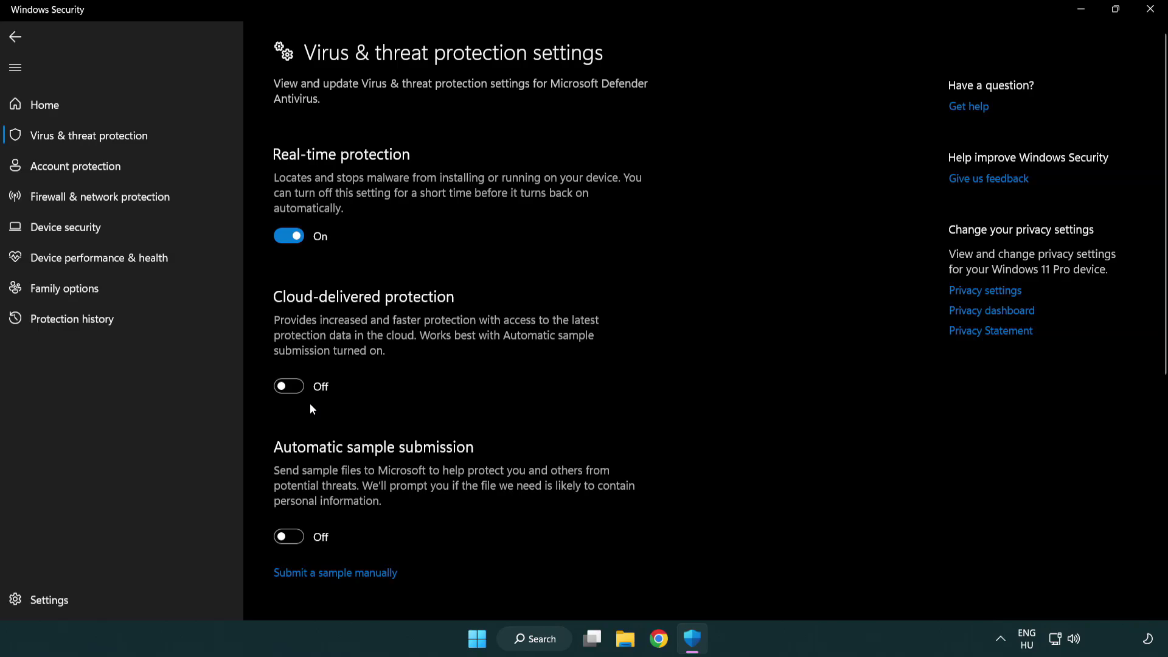
pyautogui.scroll(-5, 311, 405)
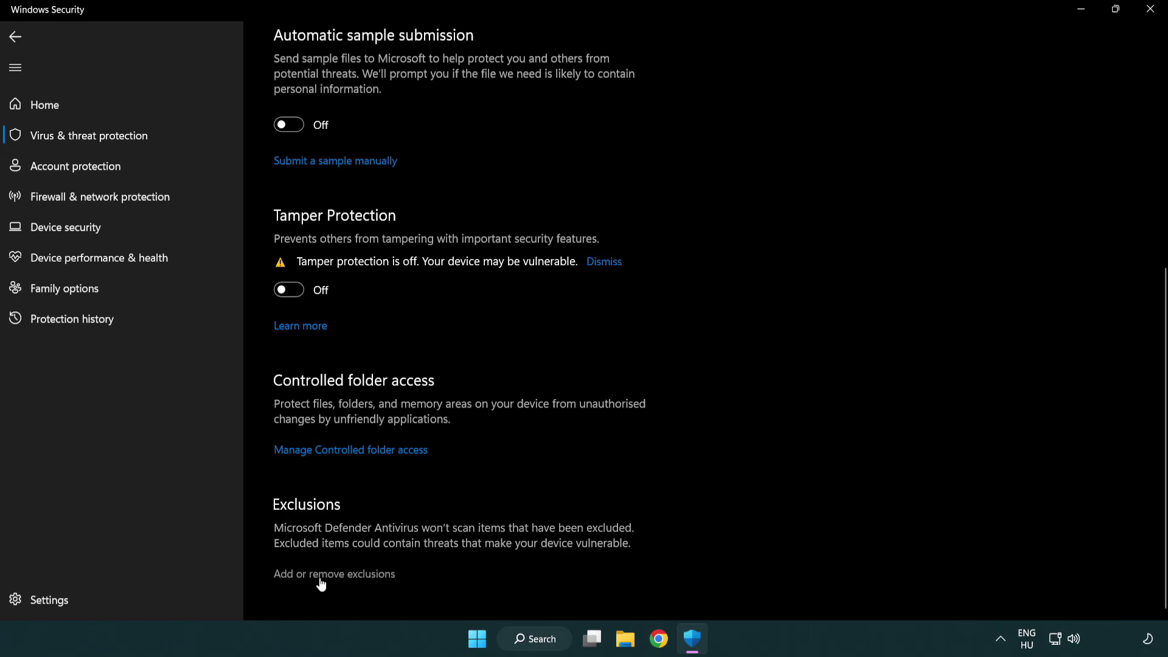
pyautogui.click(339, 577)
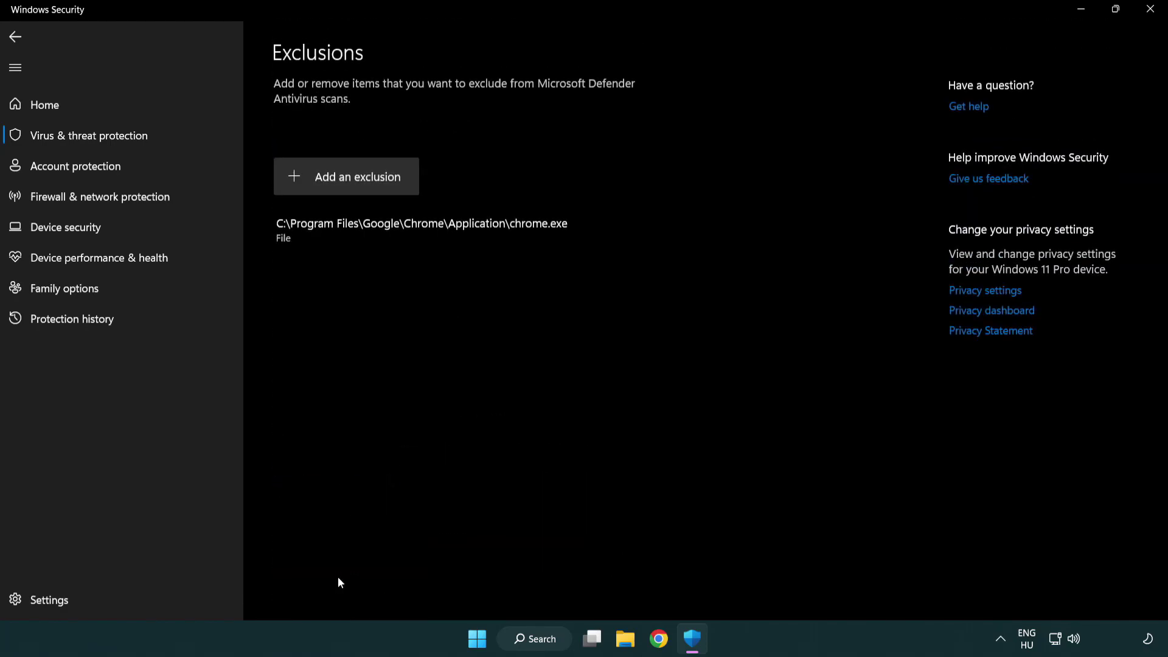
# Add a file exclusion for the NOT WORKING APP shortcut in C:\Program Files (x86)\NOT WORKING APP, and close Windows Security
pyautogui.click(352, 183)
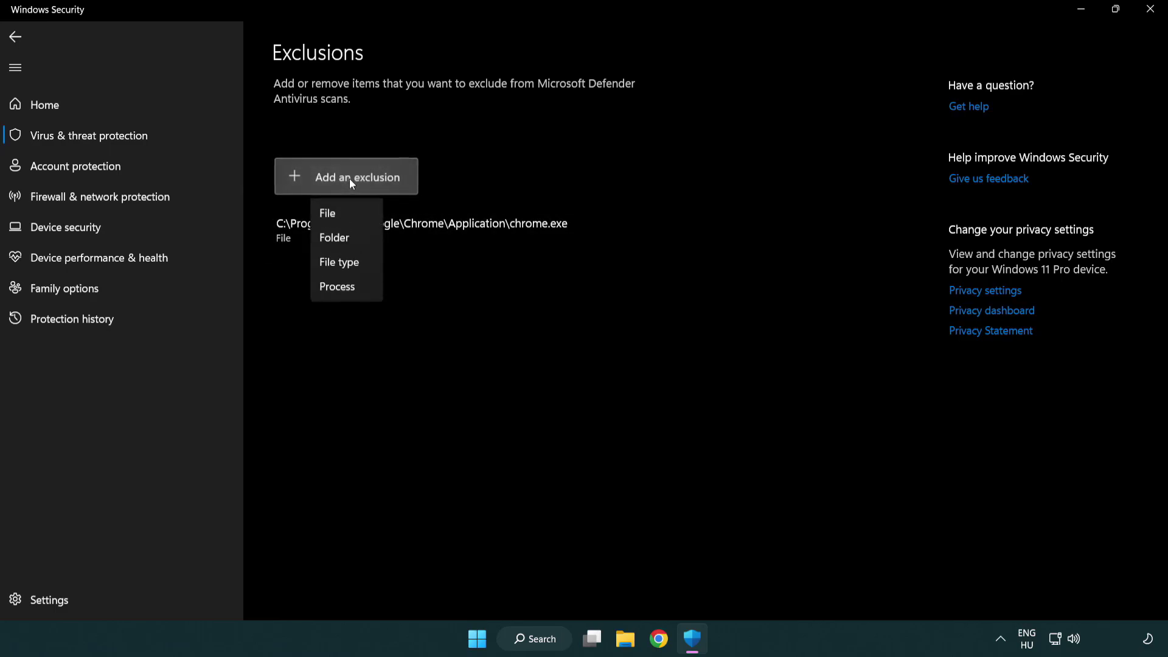
pyautogui.click(351, 214)
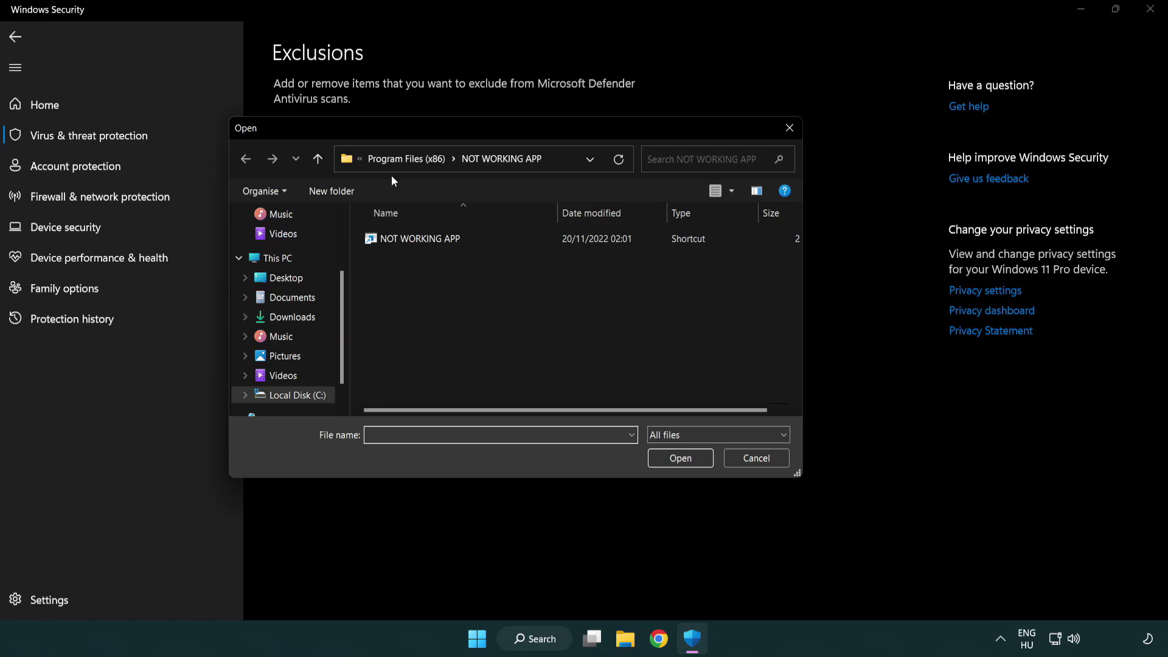
pyautogui.click(395, 159)
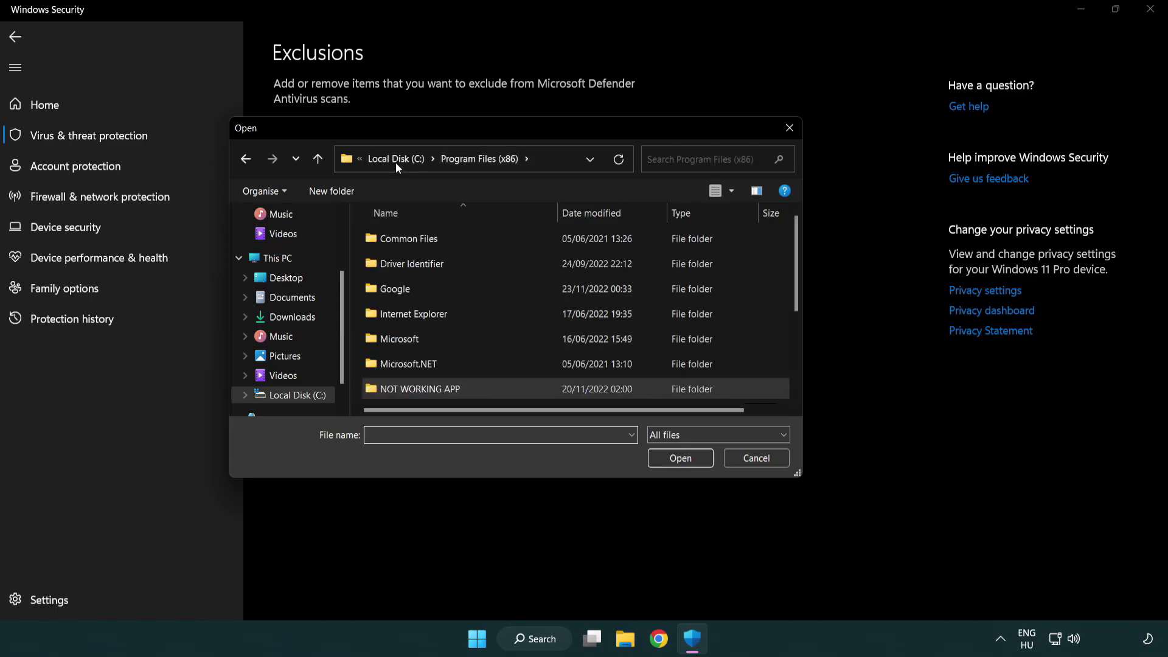
pyautogui.click(395, 160)
pyautogui.click(396, 162)
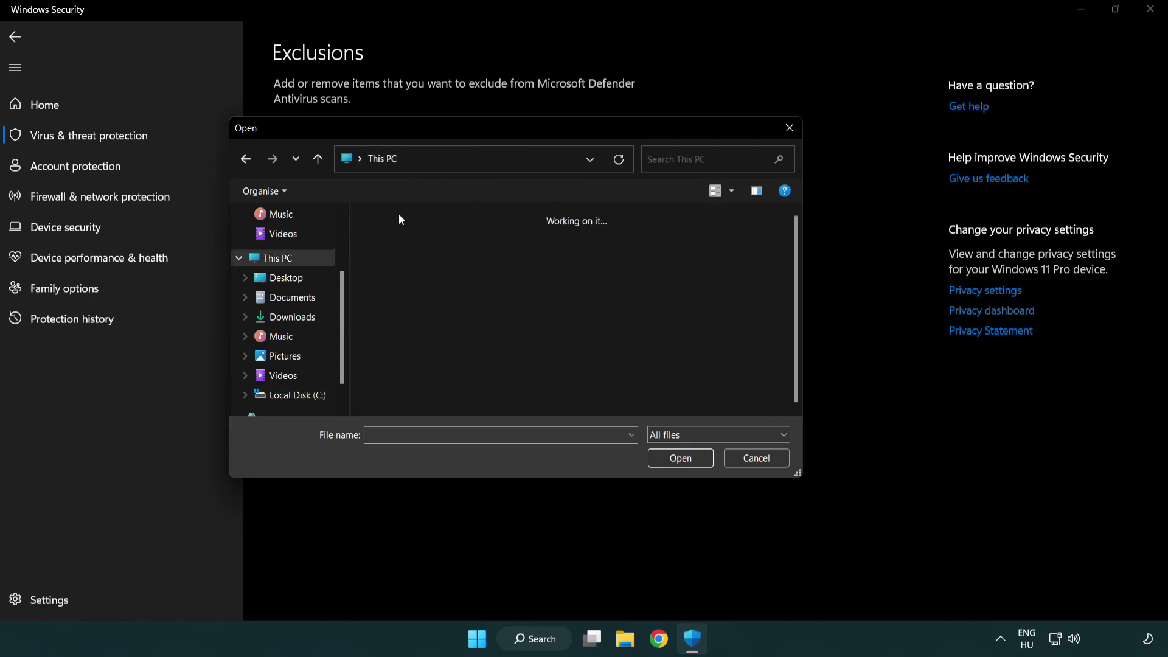
pyautogui.doubleClick(426, 404)
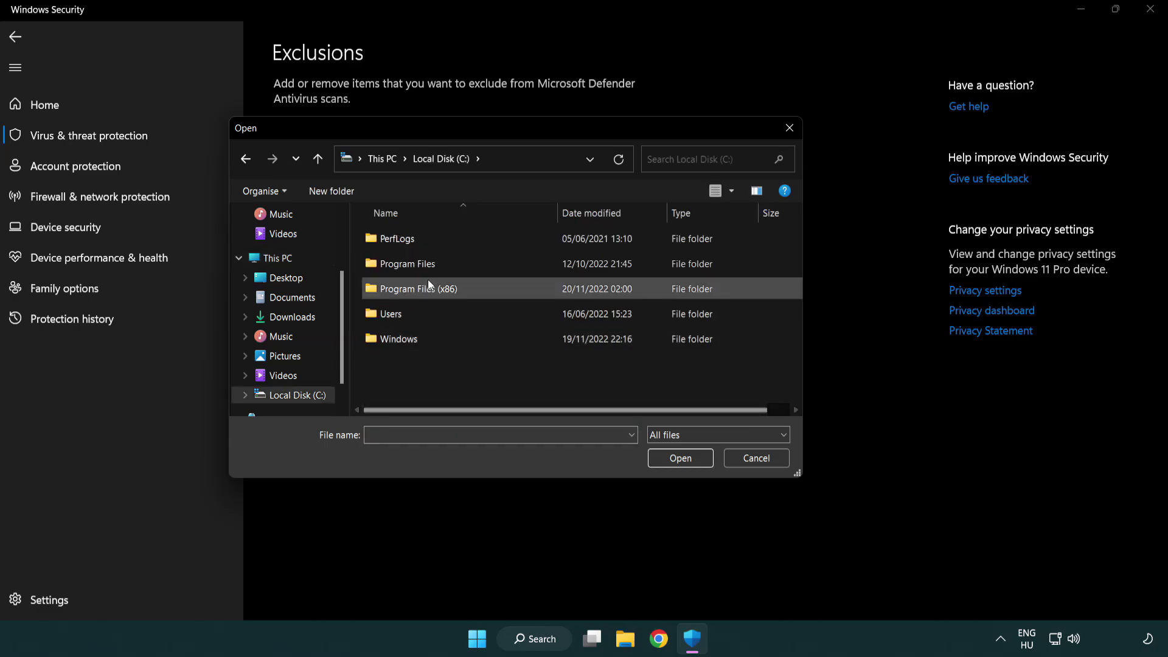
pyautogui.doubleClick(426, 287)
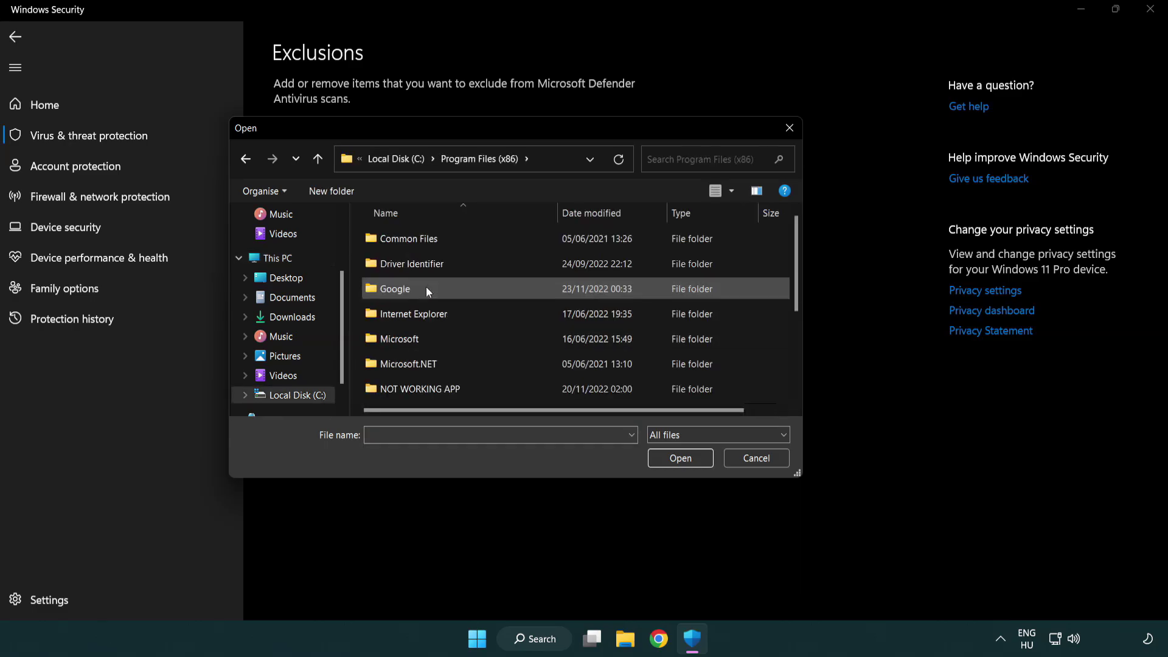
pyautogui.doubleClick(436, 390)
pyautogui.click(414, 238)
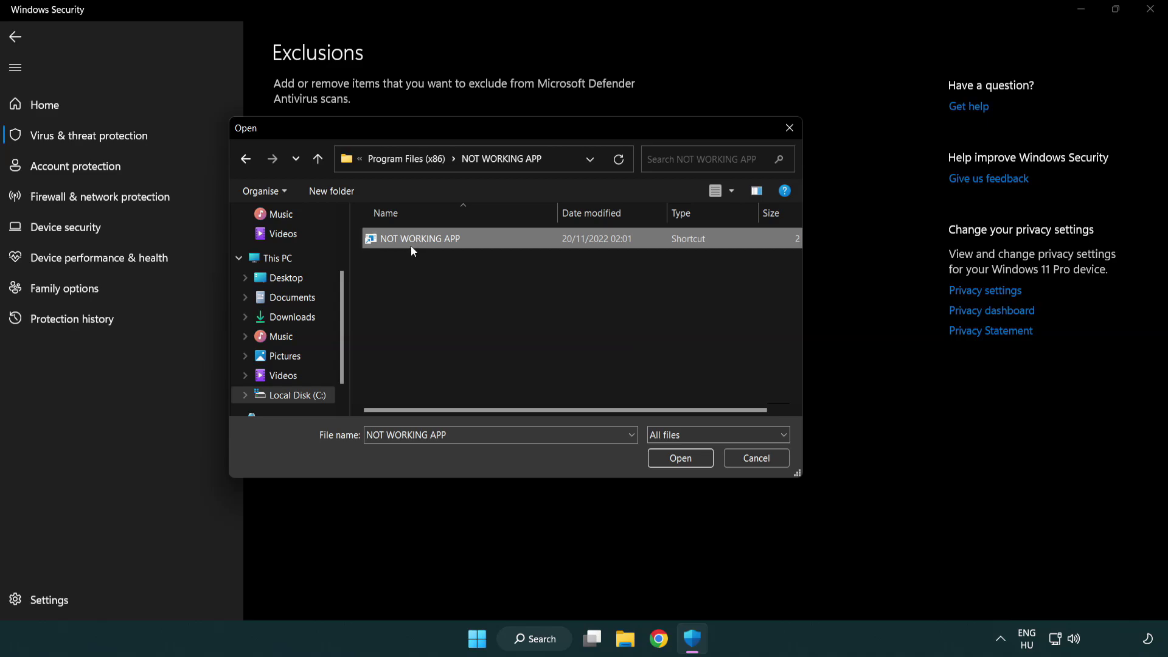
pyautogui.click(677, 459)
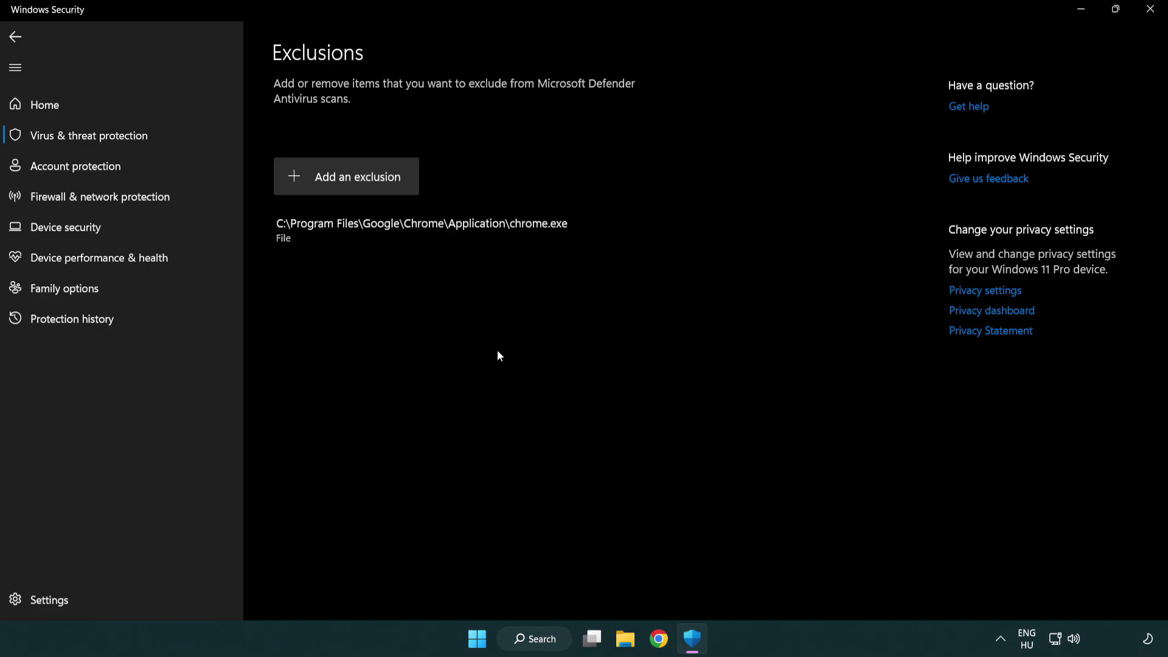
pyautogui.click(1150, 10)
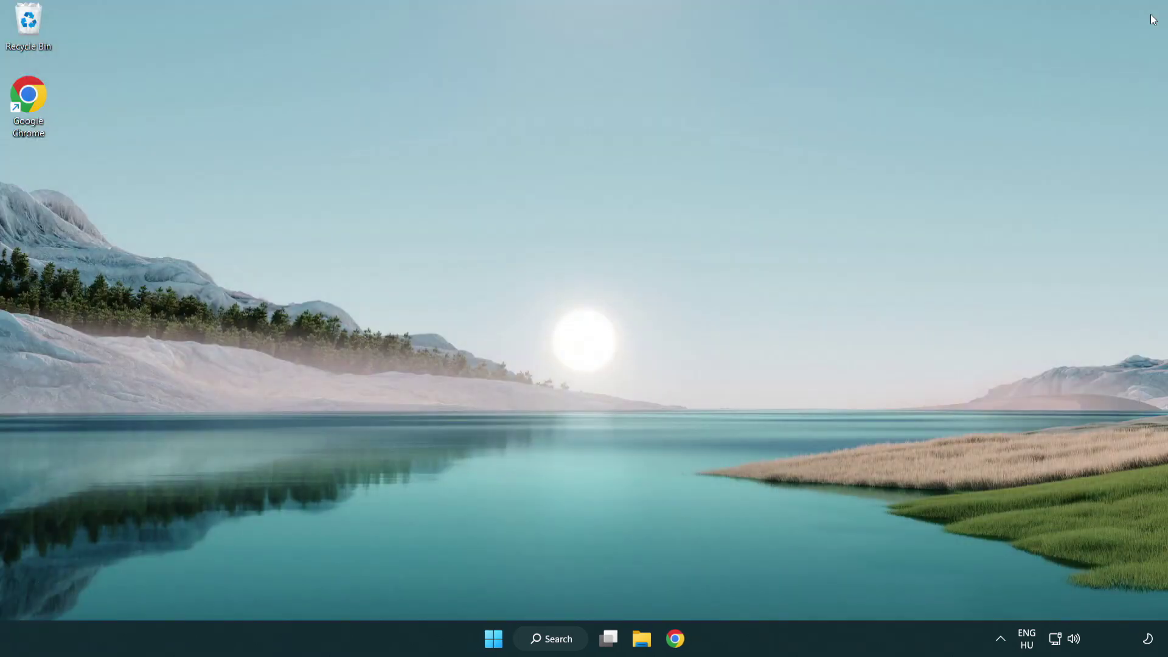
# Open the computer's power options for sleep, shut down and restart
pyautogui.click(494, 638)
pyautogui.click(778, 585)
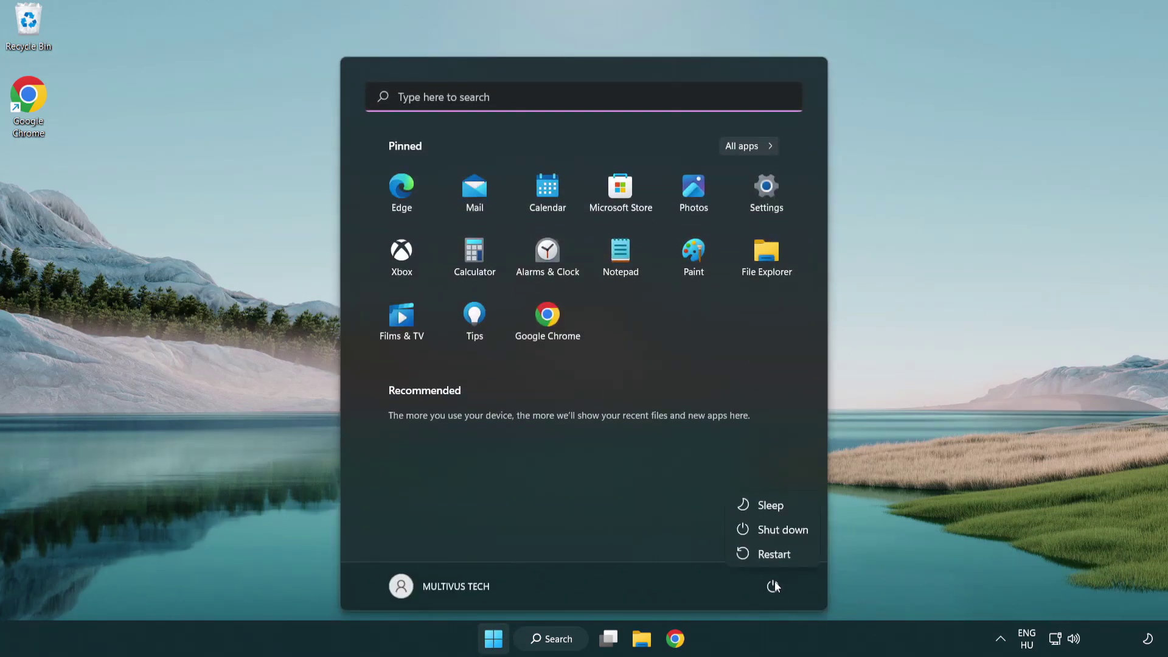